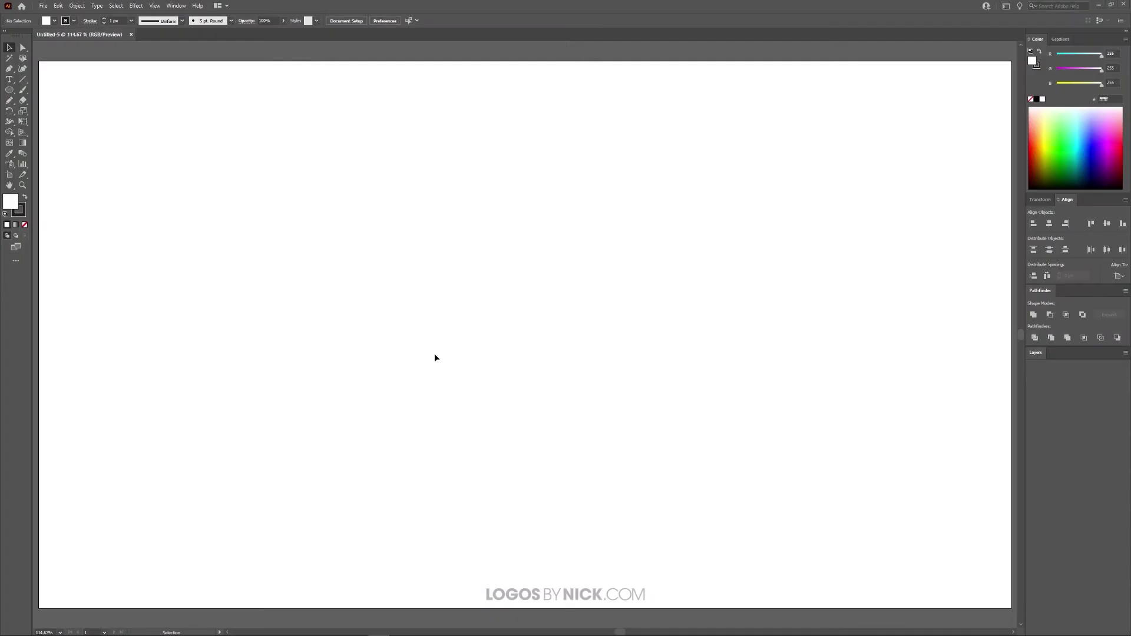
# Check that the Advanced toolbar set is enabled
pyautogui.click(154, 6)
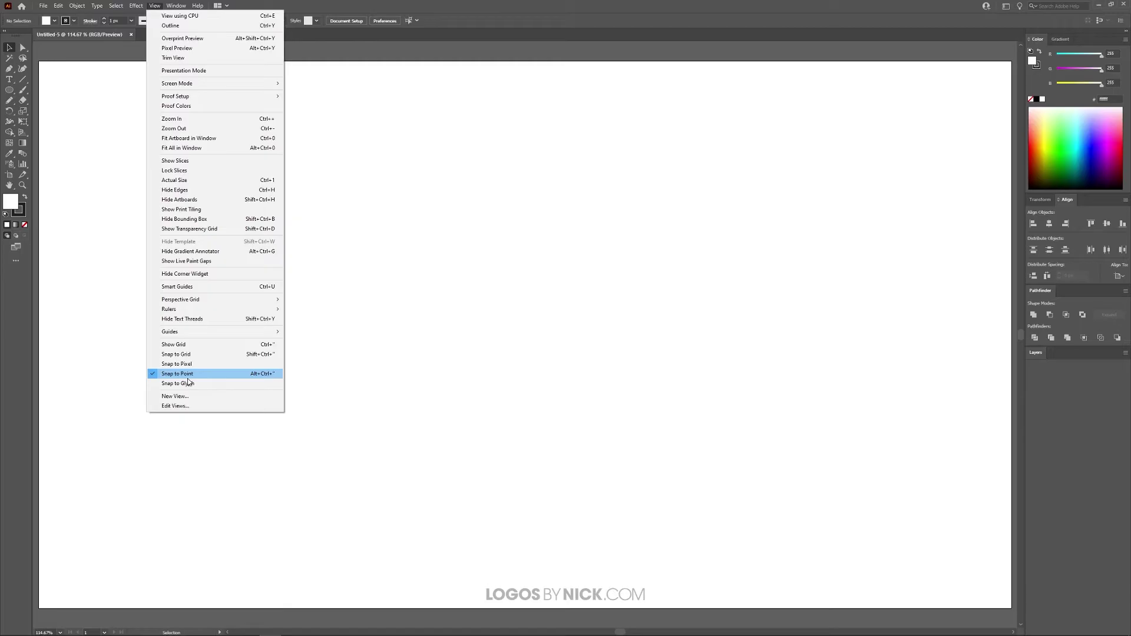
pyautogui.moveTo(184, 4)
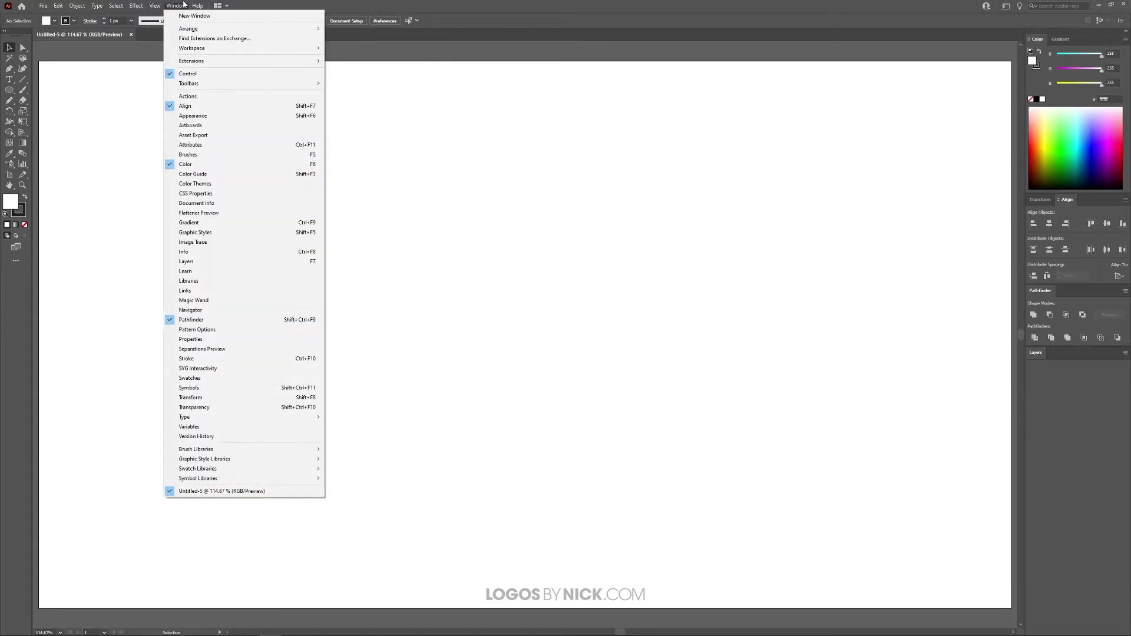
pyautogui.moveTo(266, 85)
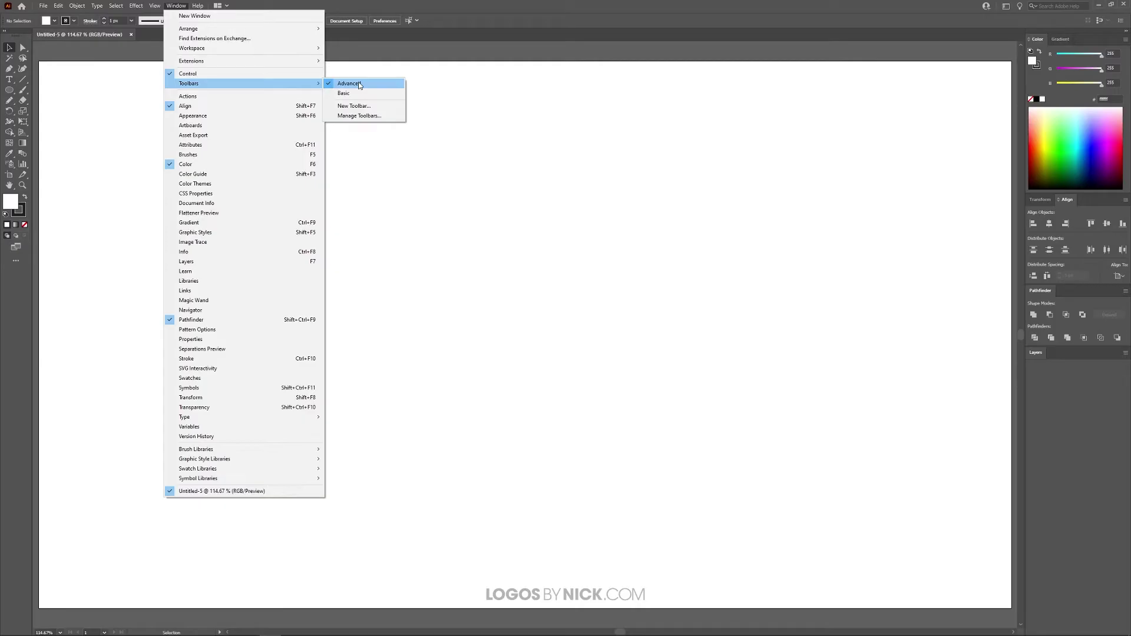
pyautogui.click(376, 54)
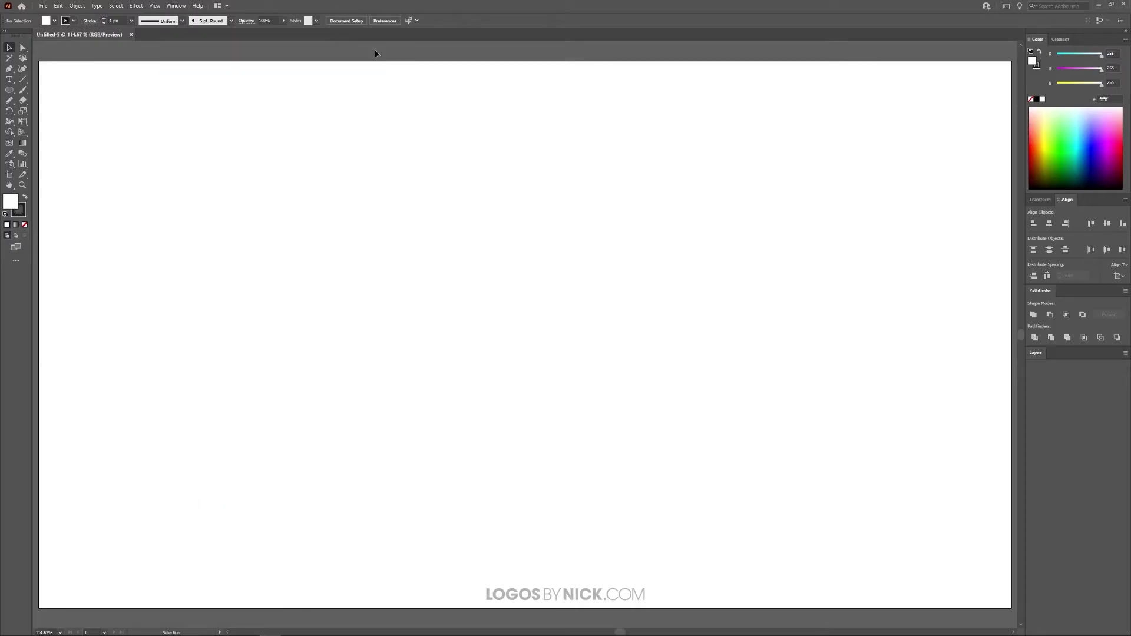
# Place a pie graph 300 px wide and 300 px high near the middle of the artboard
pyautogui.click(24, 167)
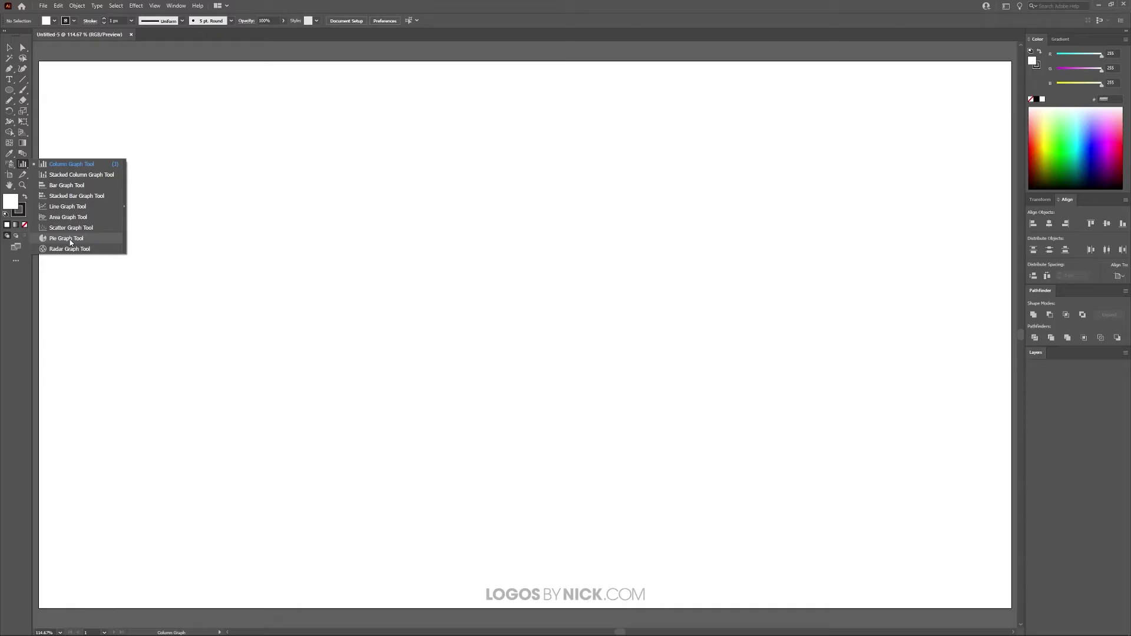
pyautogui.click(67, 238)
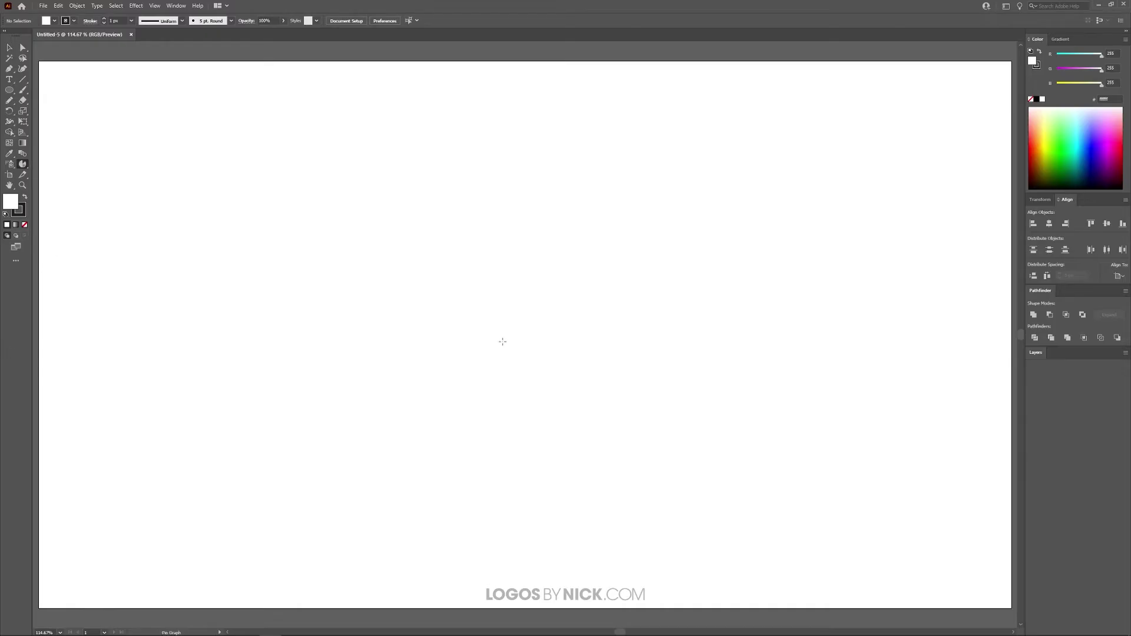
pyautogui.click(488, 258)
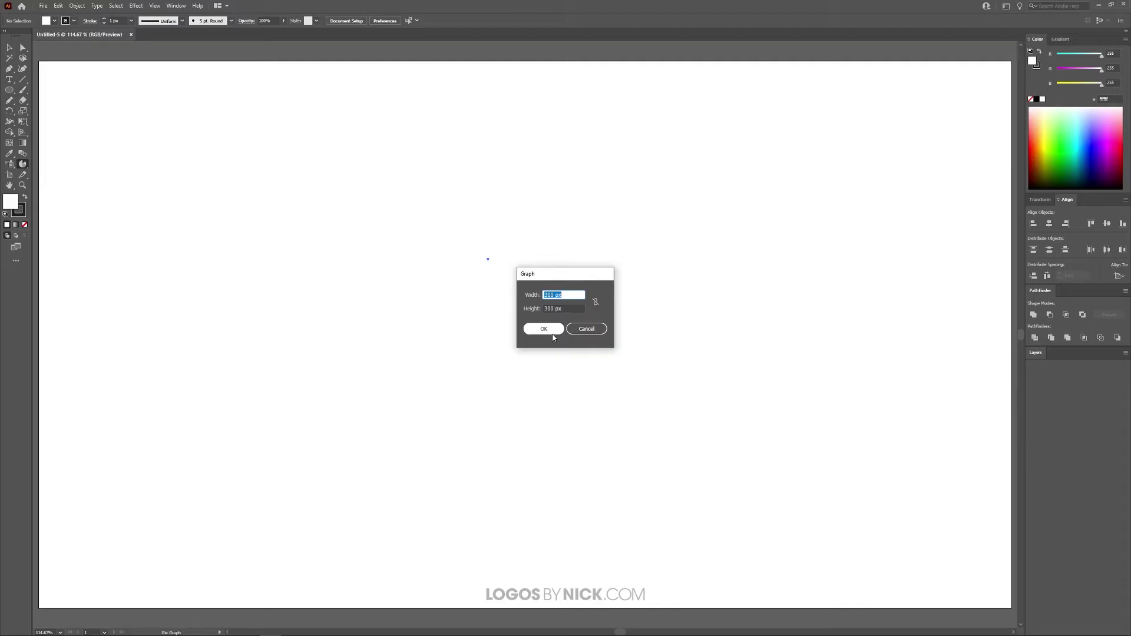
pyautogui.click(550, 328)
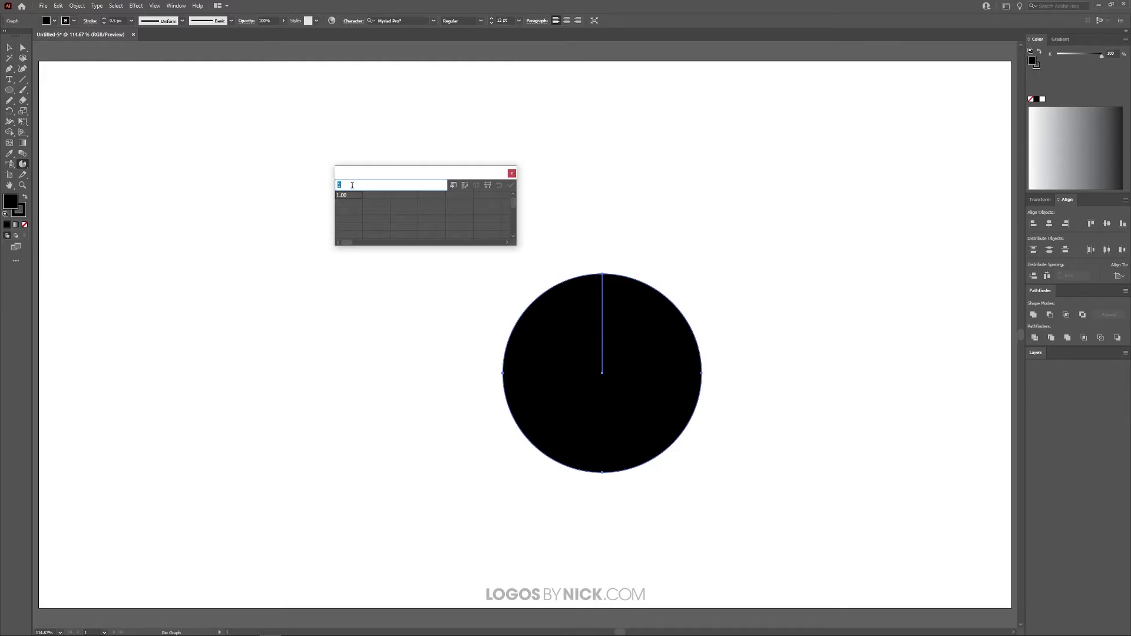
# Enter the graph data 40, 20, 20, 15 and 5 across the first row and apply it to the pie chart
pyautogui.write('40')
pyautogui.press('Tab')
pyautogui.write('20')
pyautogui.press('Tab')
pyautogui.write('20')
pyautogui.press('Tab')
pyautogui.write('15')
pyautogui.press('Tab')
pyautogui.press('Tab')
pyautogui.click(511, 186)
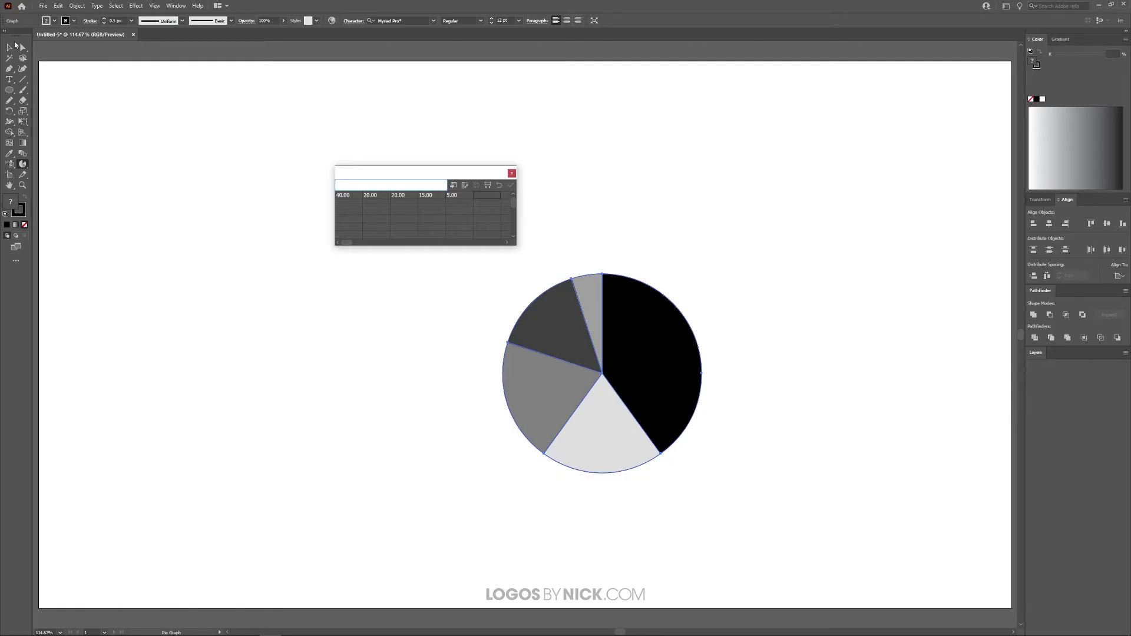
# Close the graph data window and move the pie chart up and to the left, near the artboard's centre
pyautogui.click(9, 50)
pyautogui.click(512, 173)
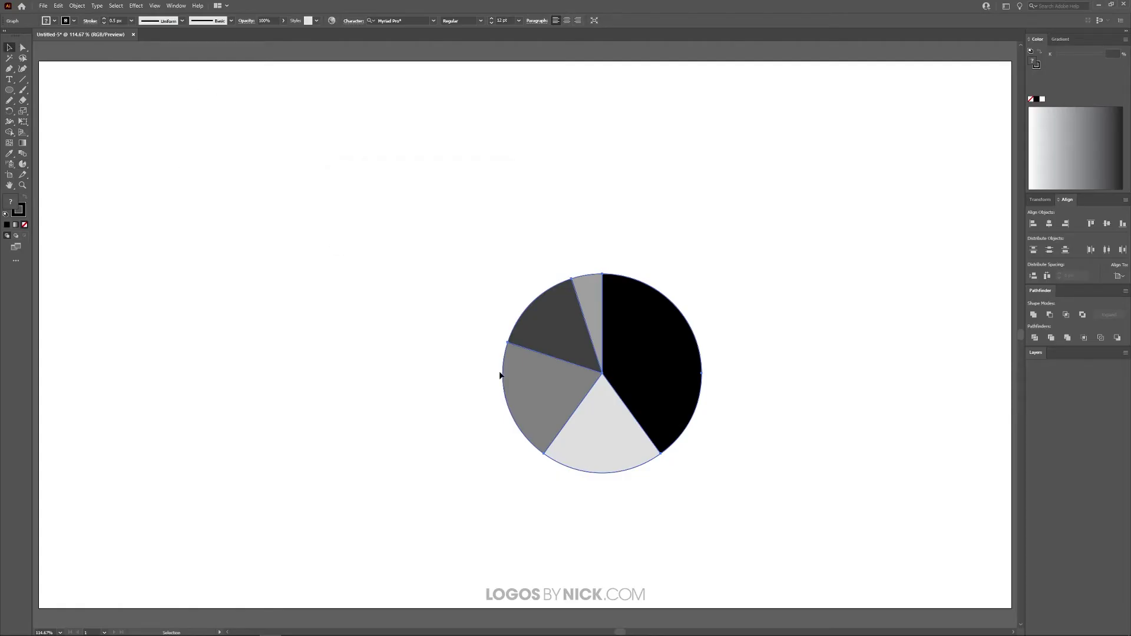
pyautogui.moveTo(613, 405); pyautogui.dragTo(543, 338)
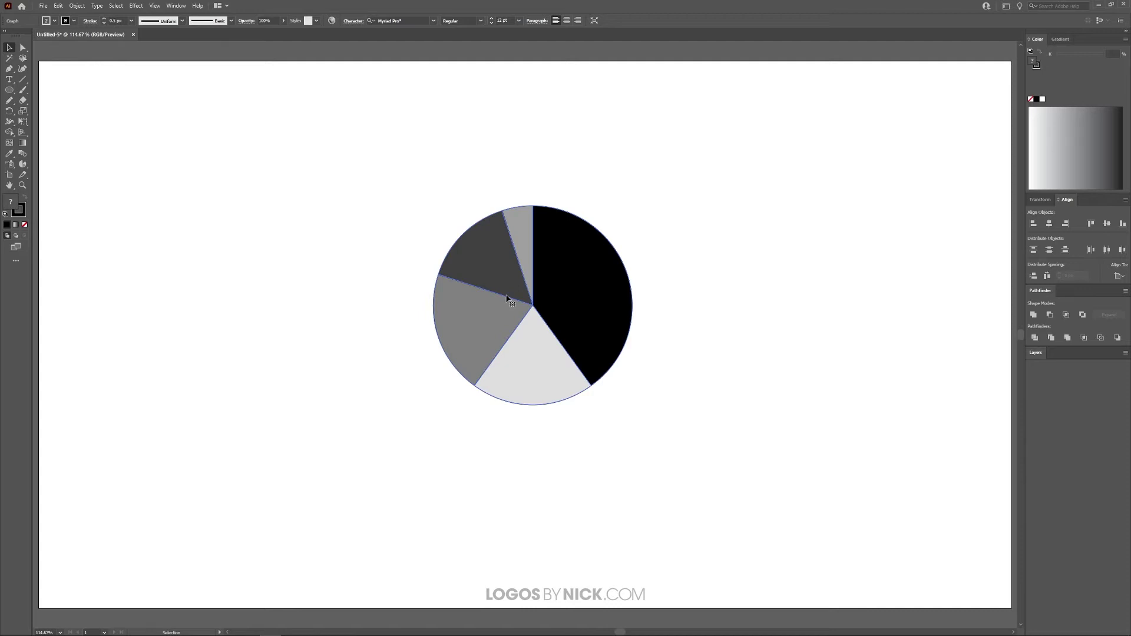
# Ungroup the pie graph twice, accepting the loss of its editable graph data
pyautogui.click(77, 5)
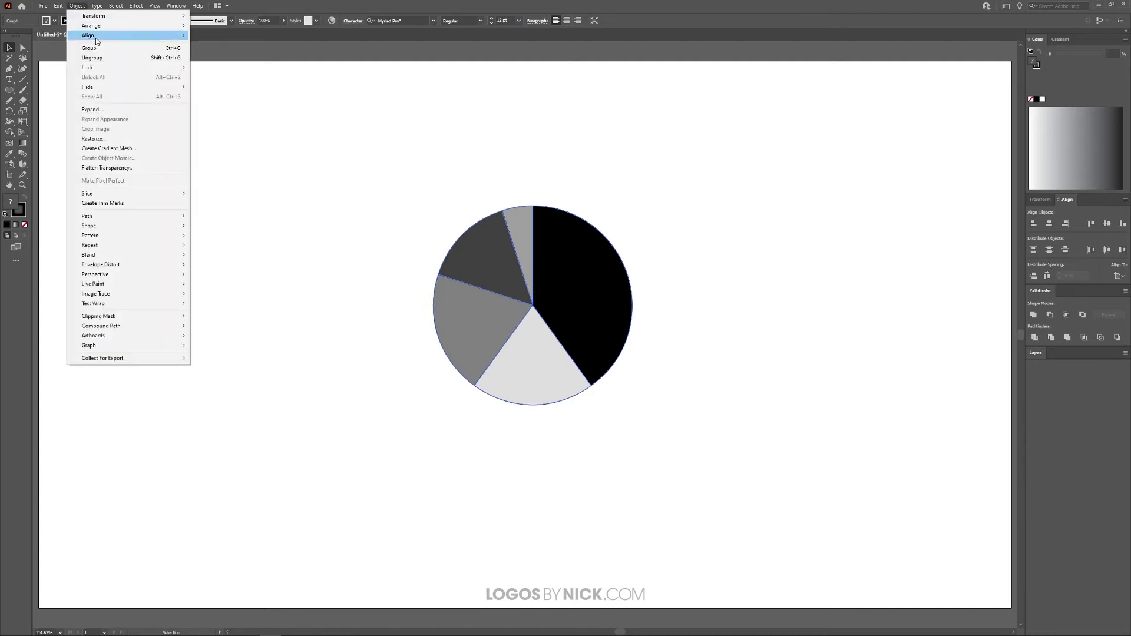
pyautogui.click(100, 59)
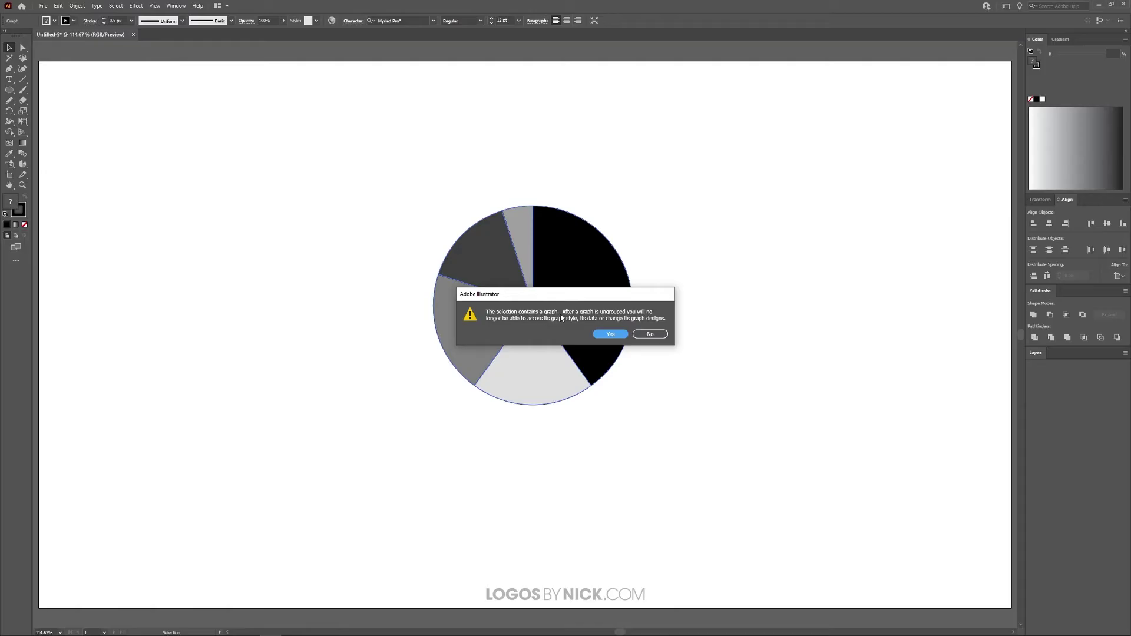
pyautogui.click(609, 334)
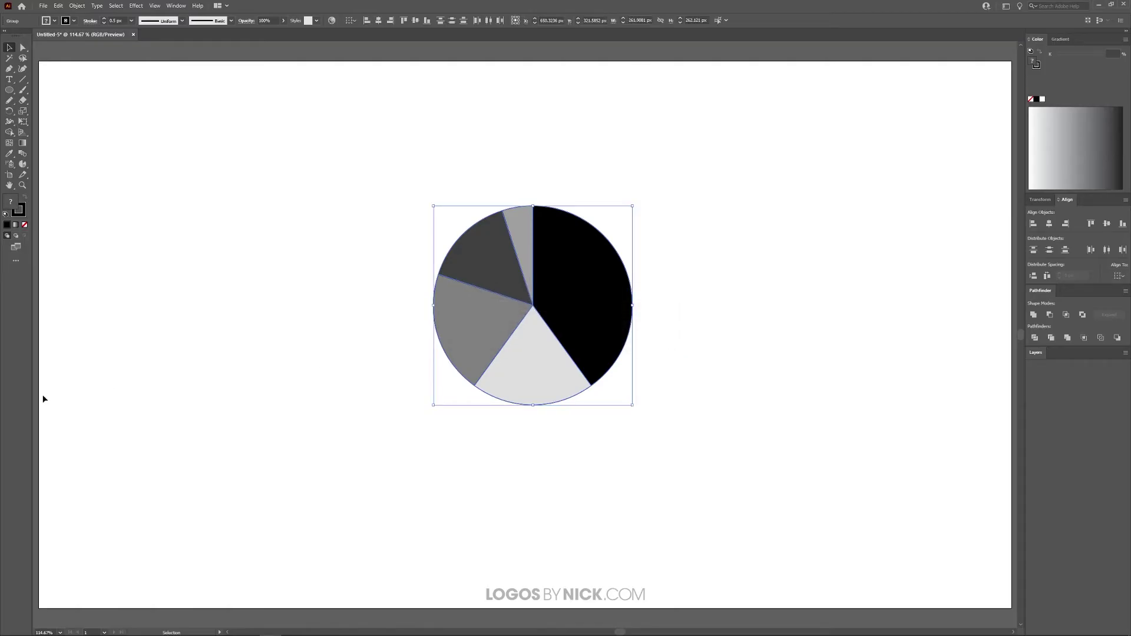
pyautogui.click(77, 7)
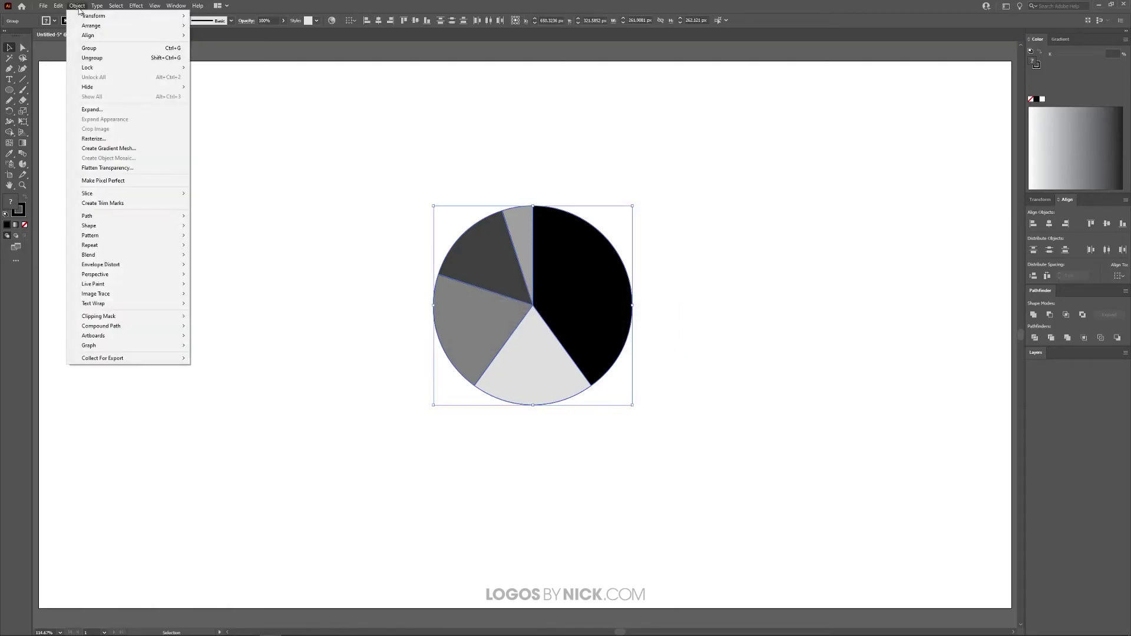
pyautogui.click(104, 59)
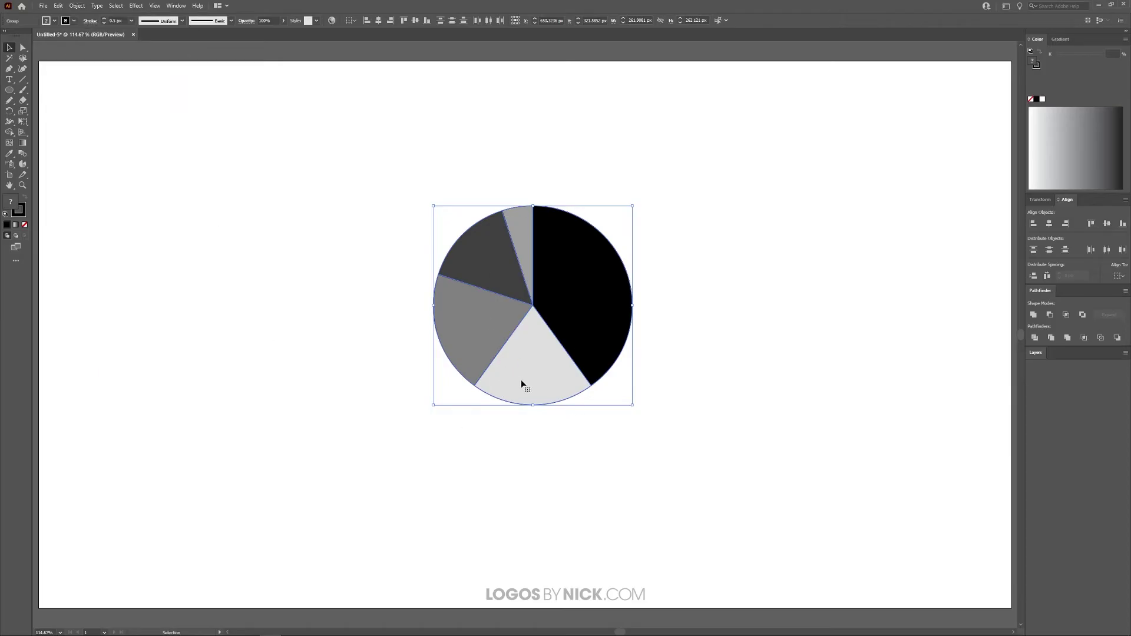
# Remove the thin black stroke from all slices of the pie chart and make the fill active again
pyautogui.scroll(8, 480, 389)
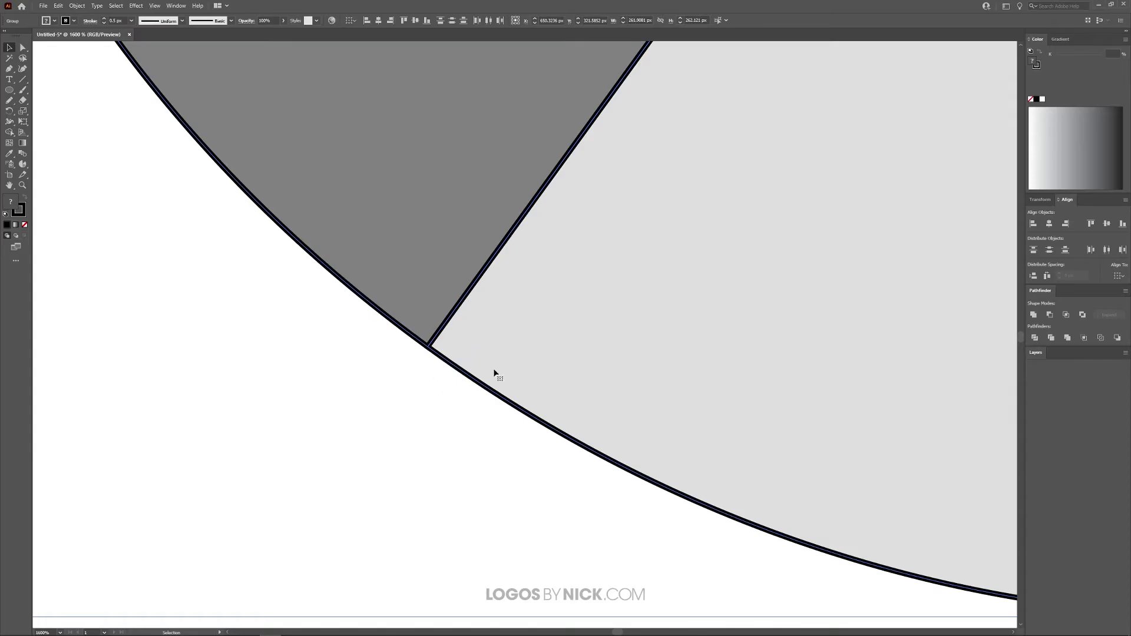
pyautogui.scroll(-4, 500, 390)
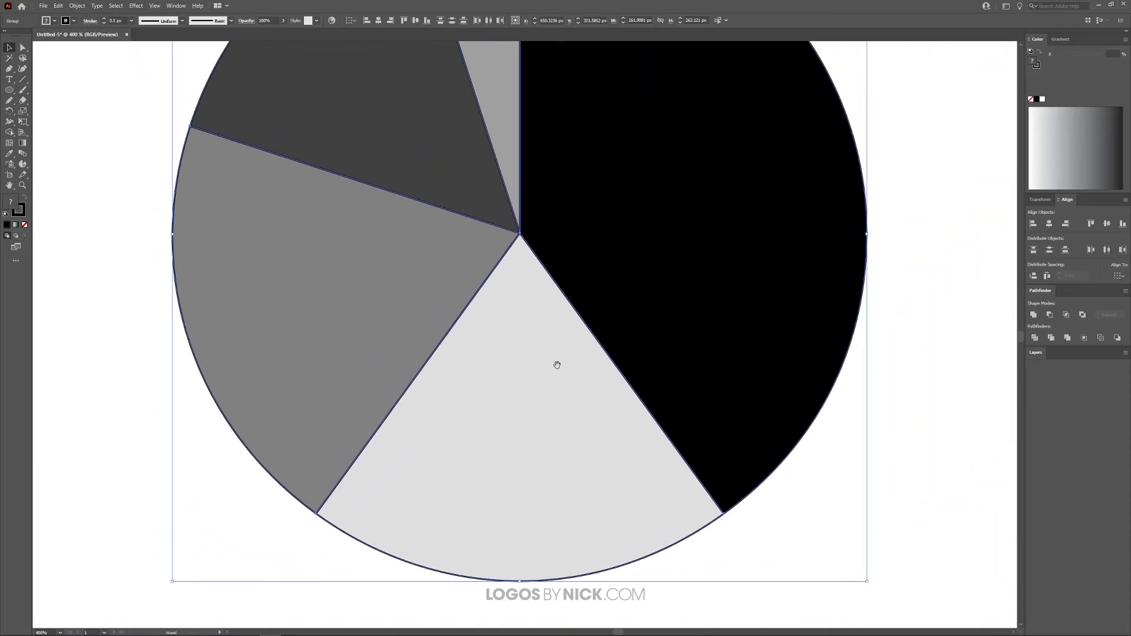
pyautogui.scroll(-3, 557, 365)
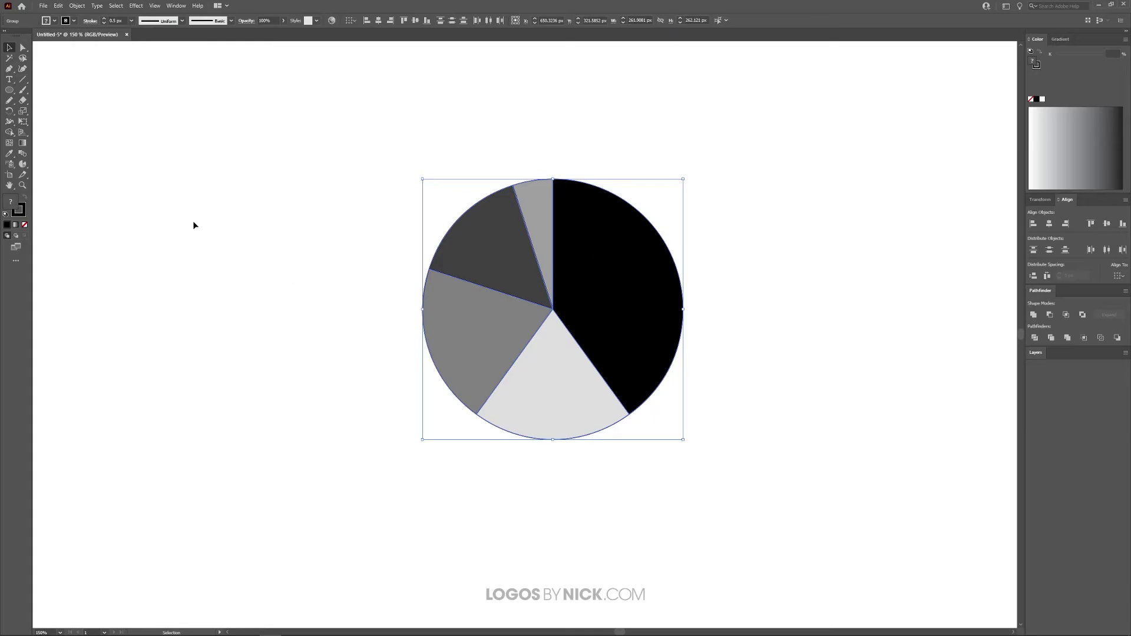
pyautogui.click(20, 210)
pyautogui.click(25, 226)
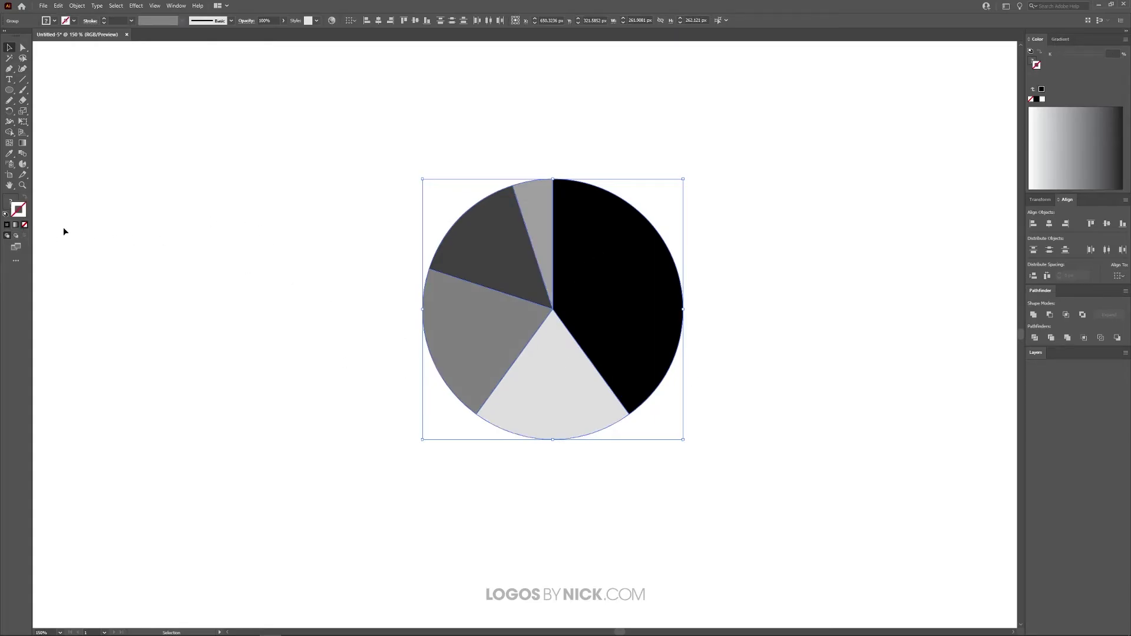
pyautogui.click(6, 204)
pyautogui.scroll(-2, 467, 328)
pyautogui.scroll(1, 474, 346)
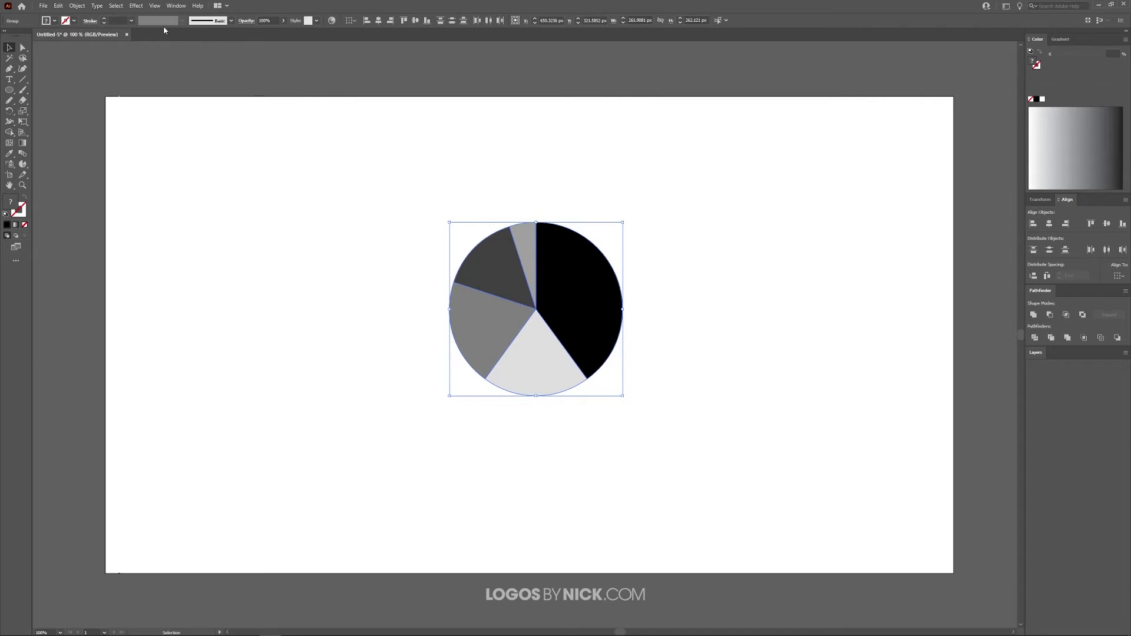
# Start a 3D Extrude & Bevel effect on the pie chart with rotations of 60° on X, 0° on Y and 0° on Z
pyautogui.click(137, 5)
pyautogui.moveTo(169, 57)
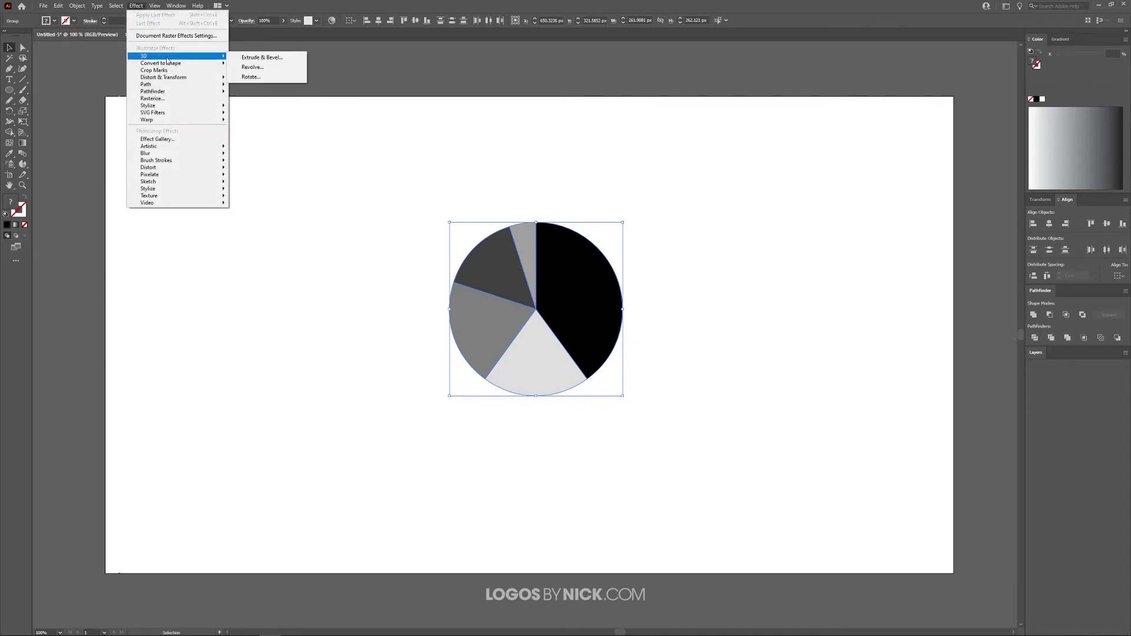
pyautogui.click(247, 59)
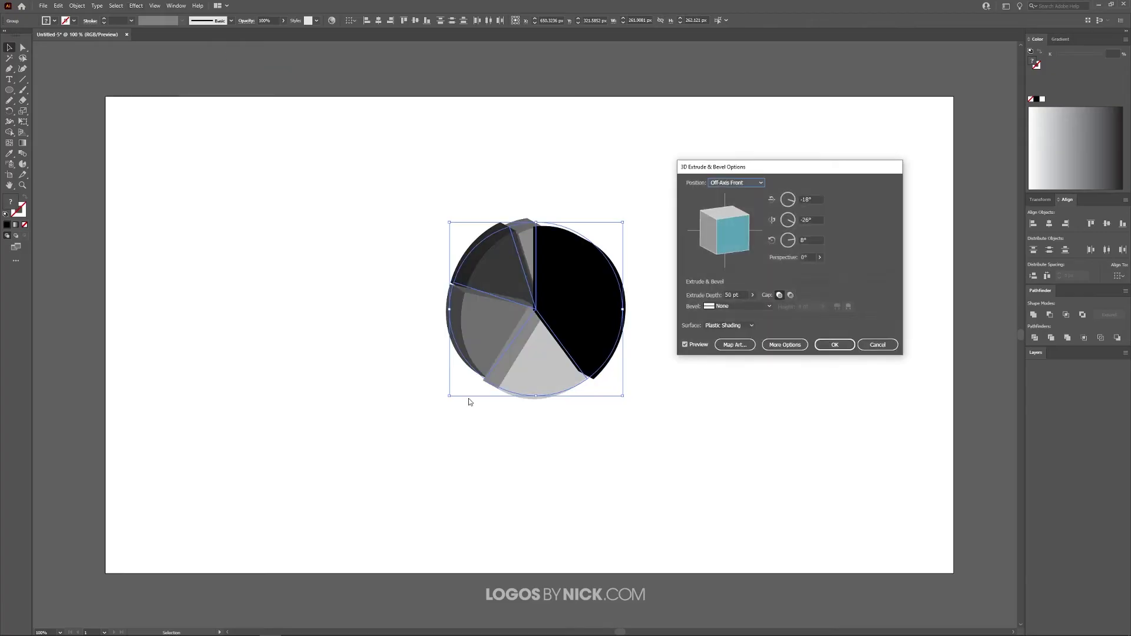
pyautogui.moveTo(810, 165); pyautogui.dragTo(823, 151)
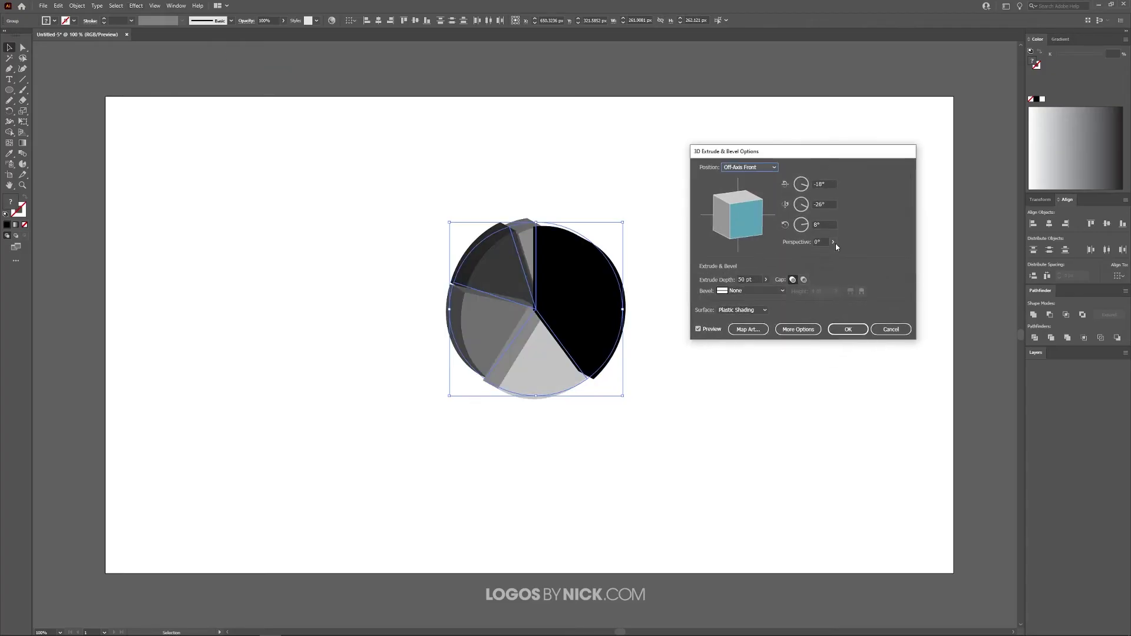
pyautogui.click(824, 183)
pyautogui.write('60')
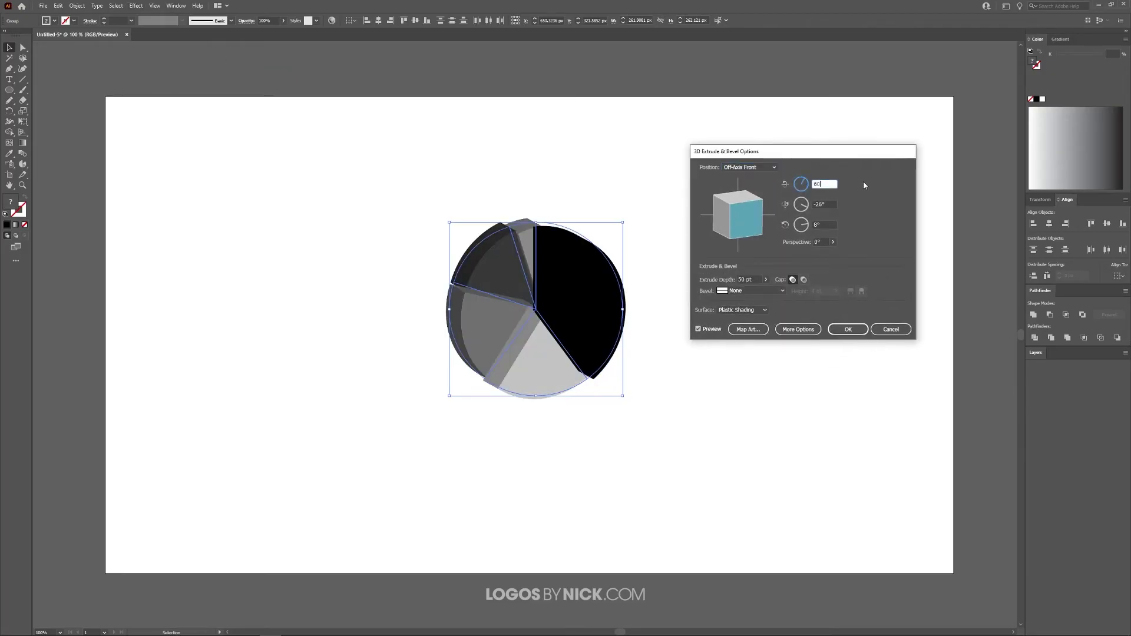
pyautogui.click(830, 203)
pyautogui.write('0')
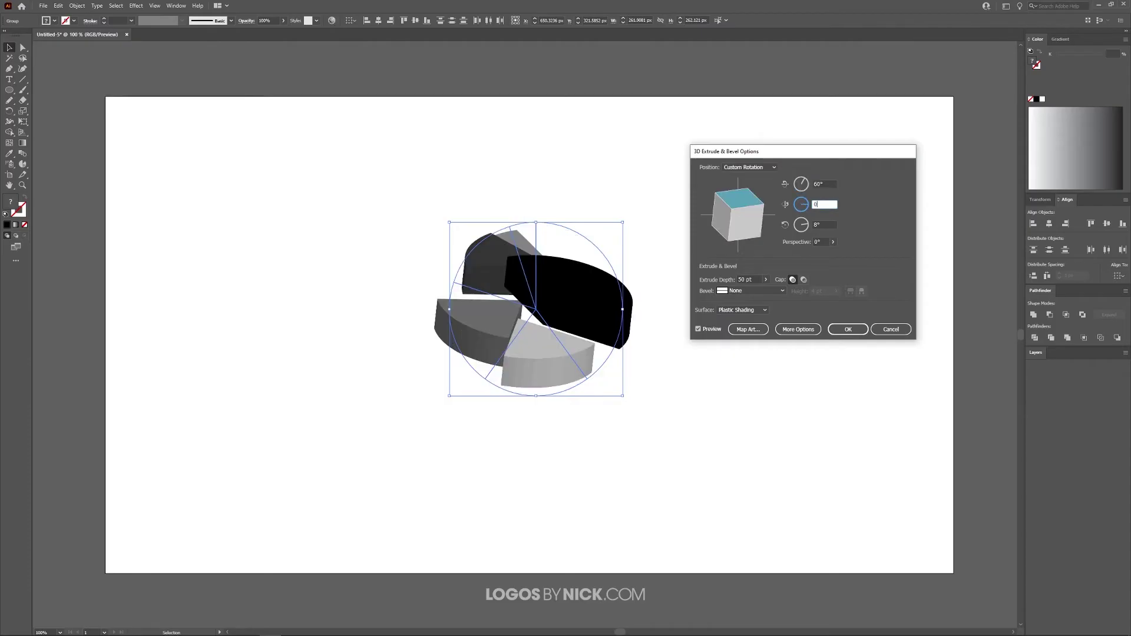
pyautogui.click(827, 225)
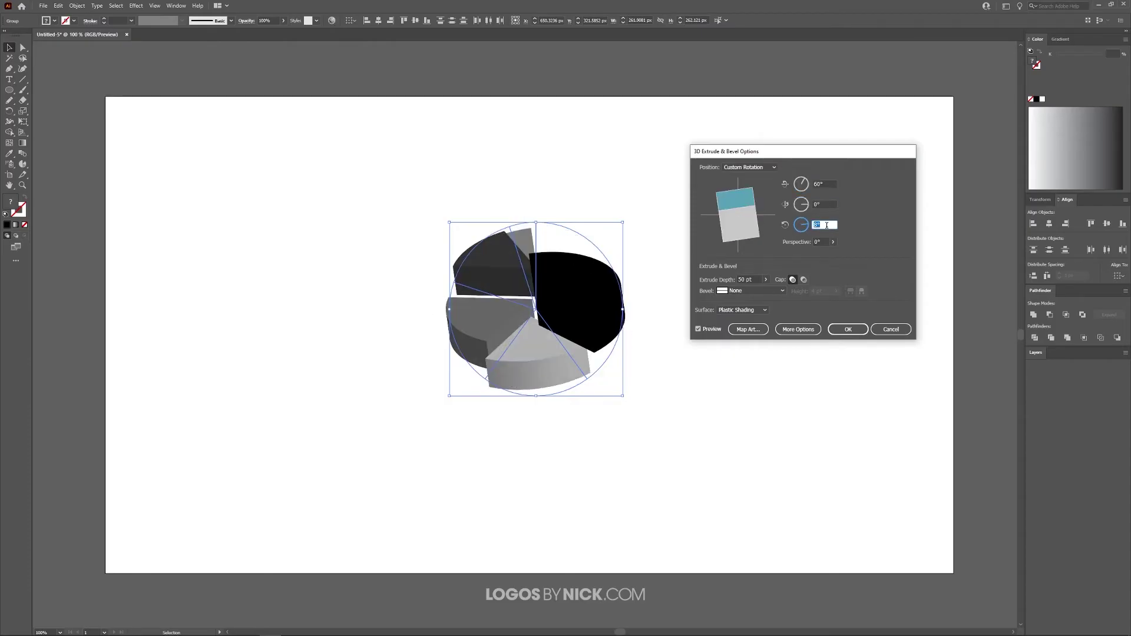
pyautogui.write('0')
# Try out different X-axis rotations for the extruded pie chart
pyautogui.click(825, 183)
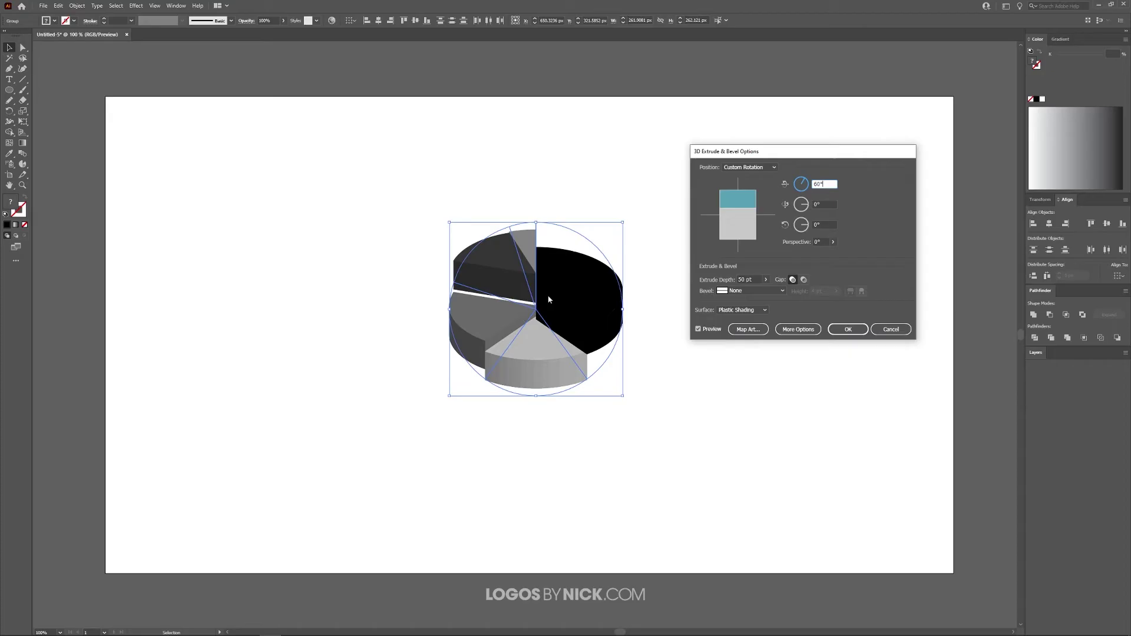
pyautogui.moveTo(805, 181); pyautogui.dragTo(810, 190)
pyautogui.moveTo(754, 227); pyautogui.dragTo(756, 198)
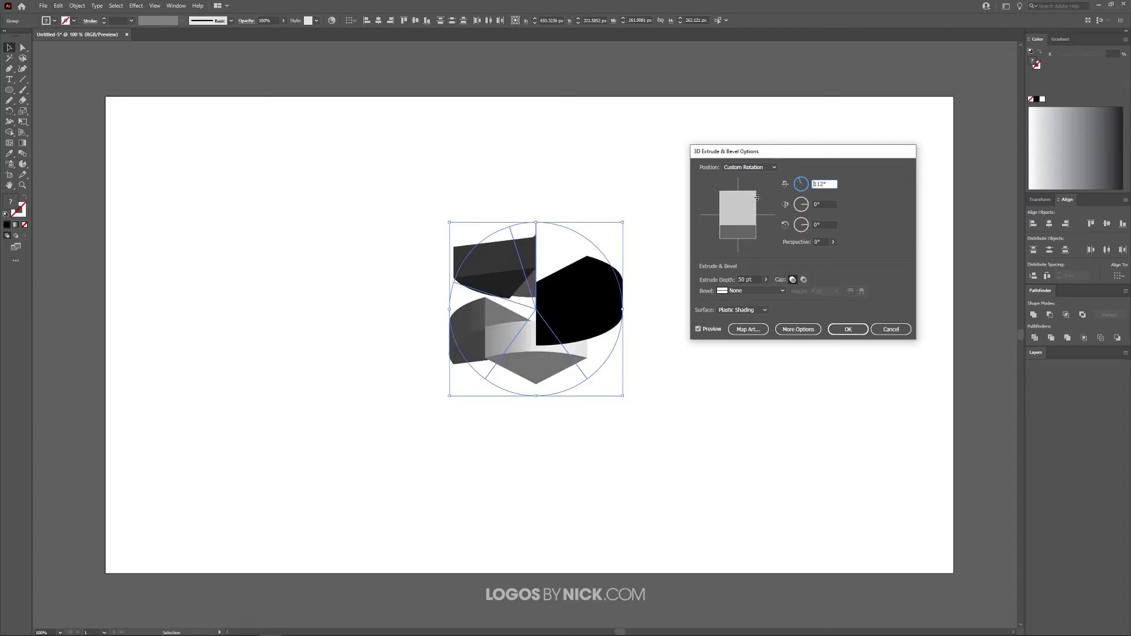
# Set the X-axis rotation to 60° and apply the Extrude & Bevel effect to the pie chart
pyautogui.doubleClick(824, 184)
pyautogui.write('60')
pyautogui.press('Tab')
pyautogui.click(852, 329)
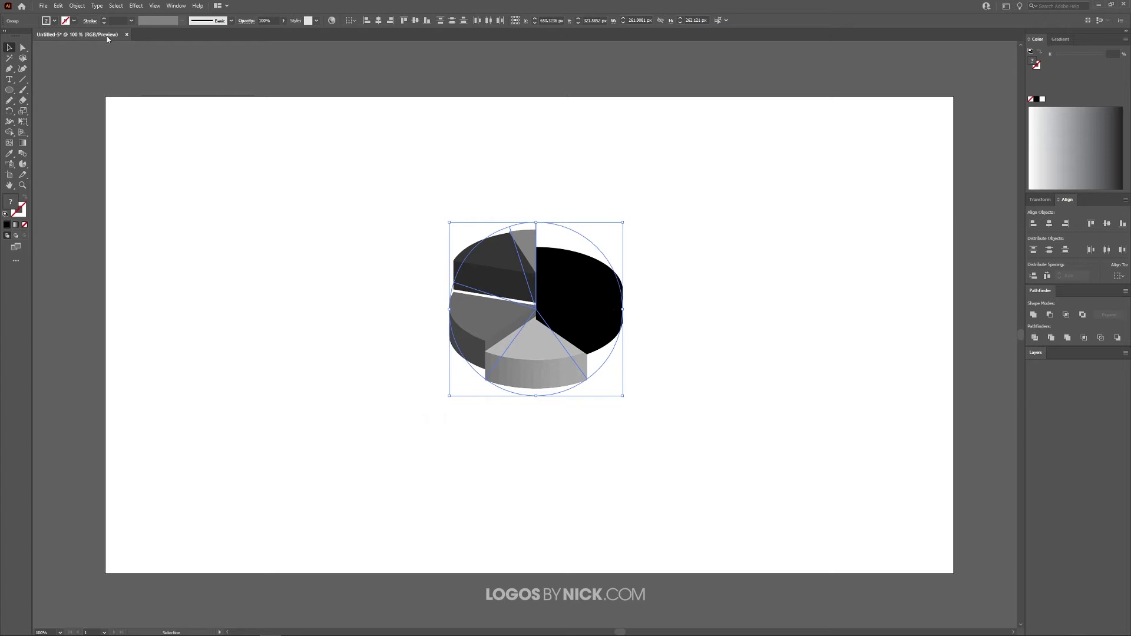
# Expand the appearance of the extruded pie chart into editable shapes and deselect it
pyautogui.click(72, 7)
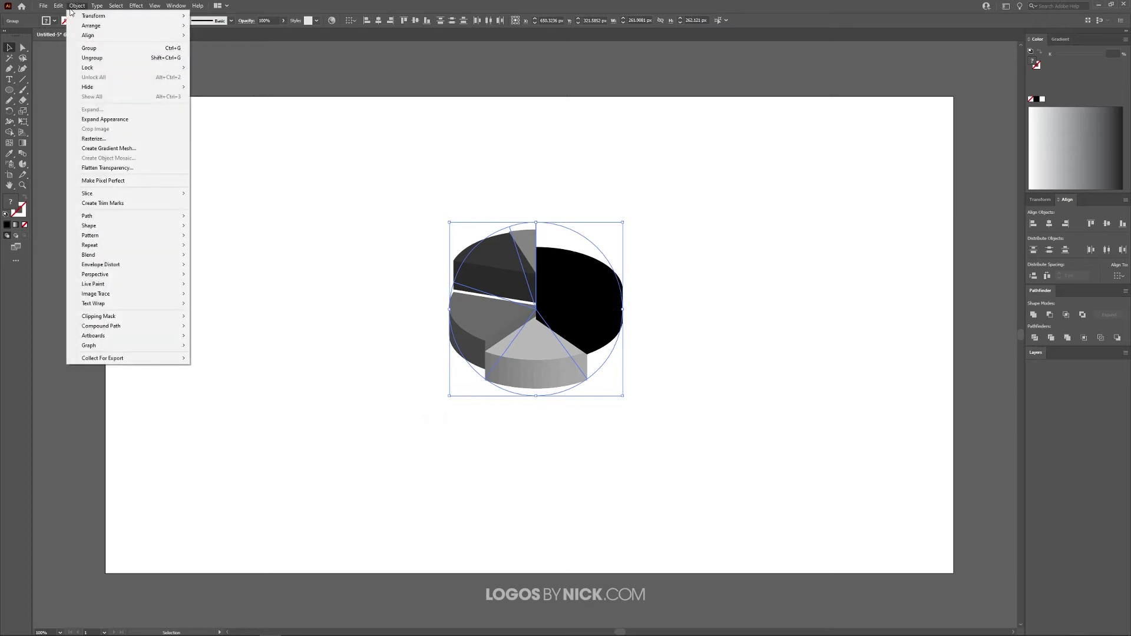
pyautogui.click(106, 120)
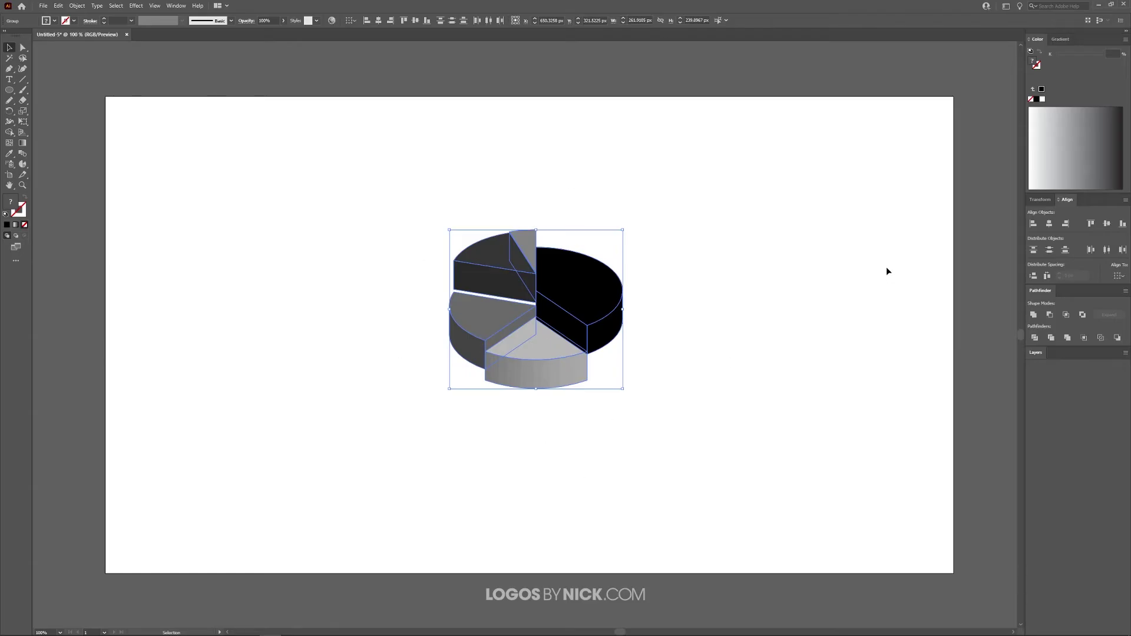
pyautogui.scroll(2, 552, 300)
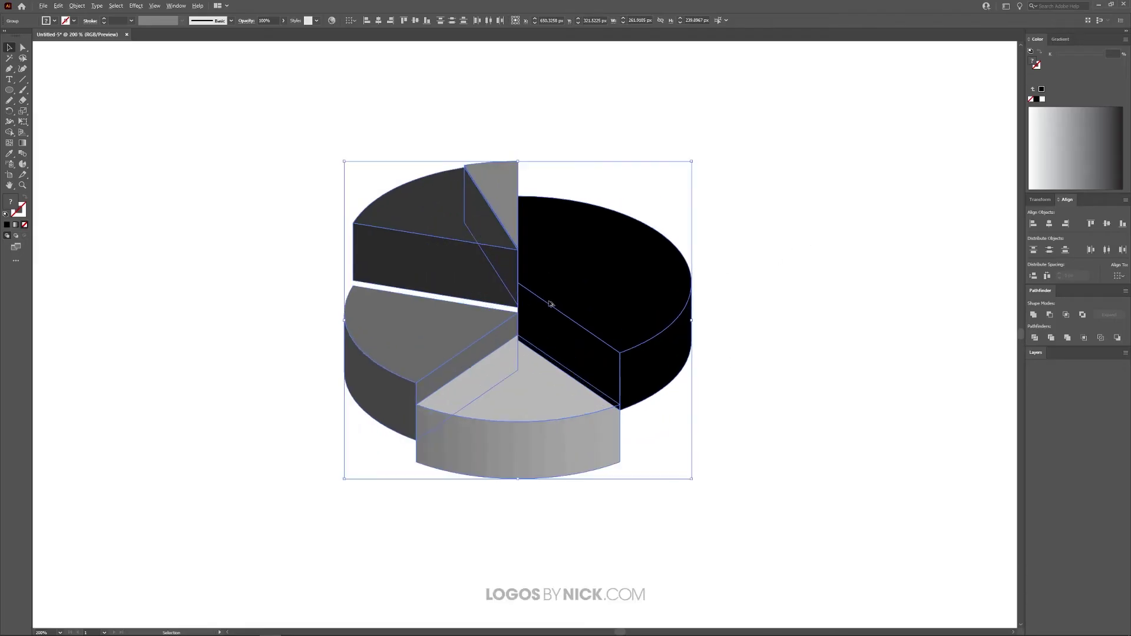
pyautogui.click(795, 334)
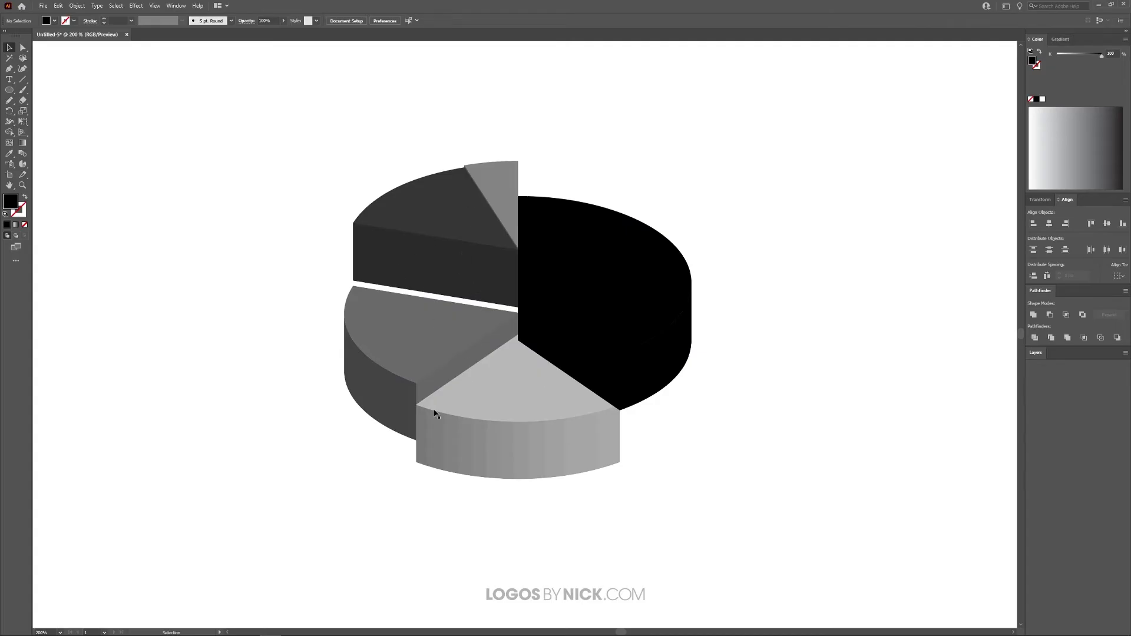
# Move the light gray front slice straight down, clear of the rest of the pie
pyautogui.click(536, 432)
pyautogui.scroll(-2, 553, 394)
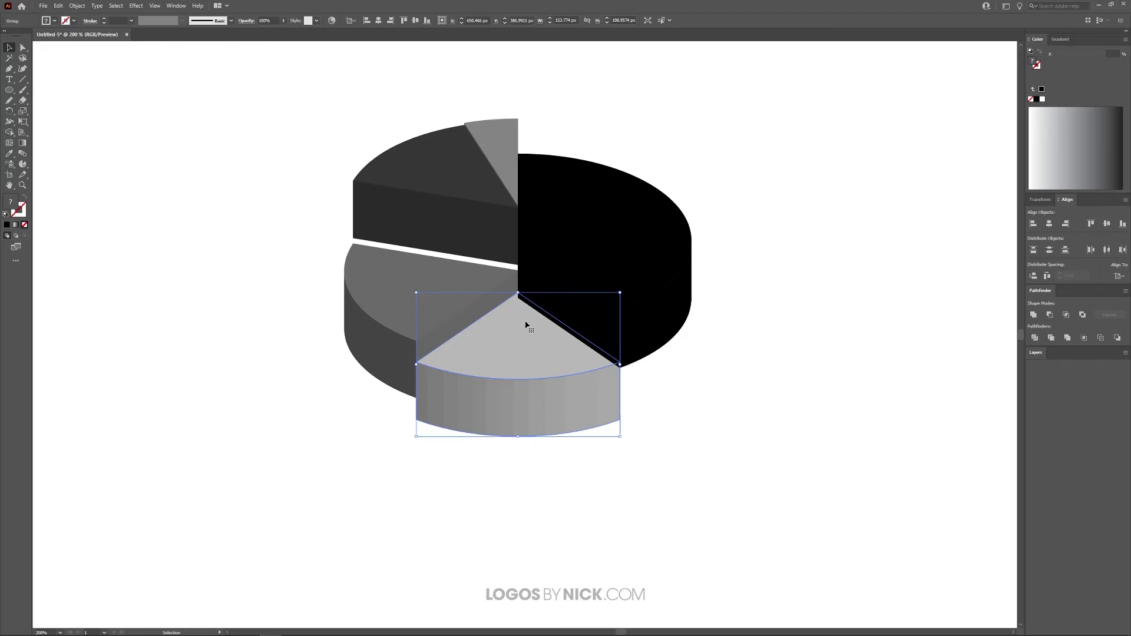
pyautogui.moveTo(526, 325); pyautogui.dragTo(500, 460)
pyautogui.moveTo(594, 436); pyautogui.dragTo(601, 393)
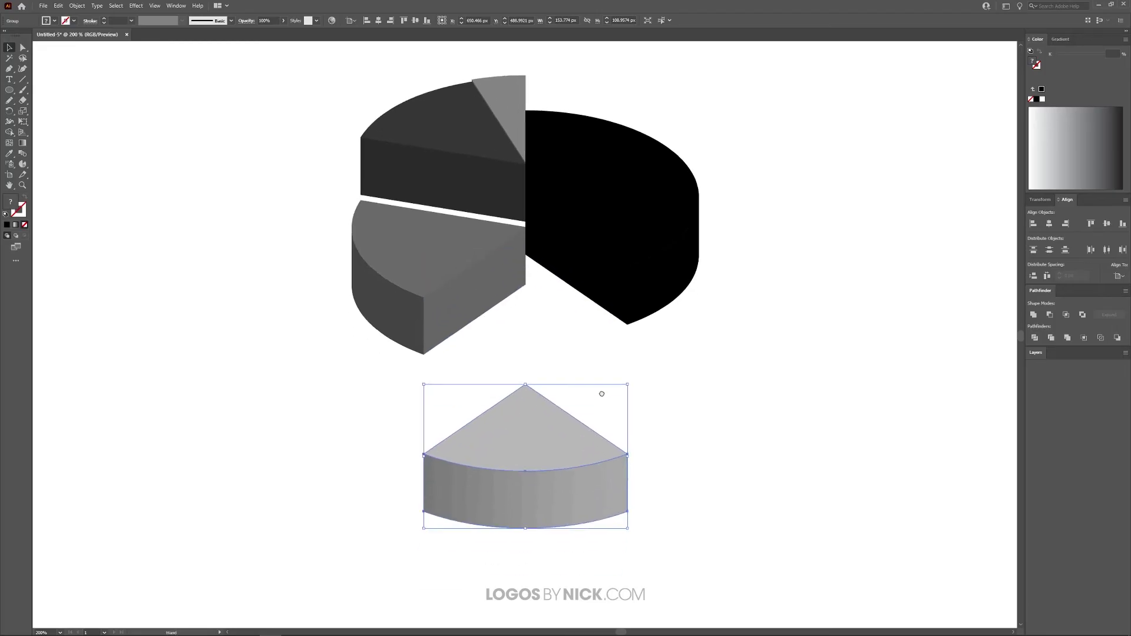
# Move the medium gray slice down, snapping the bottom of its center edge to the tip of the light gray slice
pyautogui.click(450, 296)
pyautogui.moveTo(508, 273); pyautogui.dragTo(523, 383)
pyautogui.scroll(3, 523, 383)
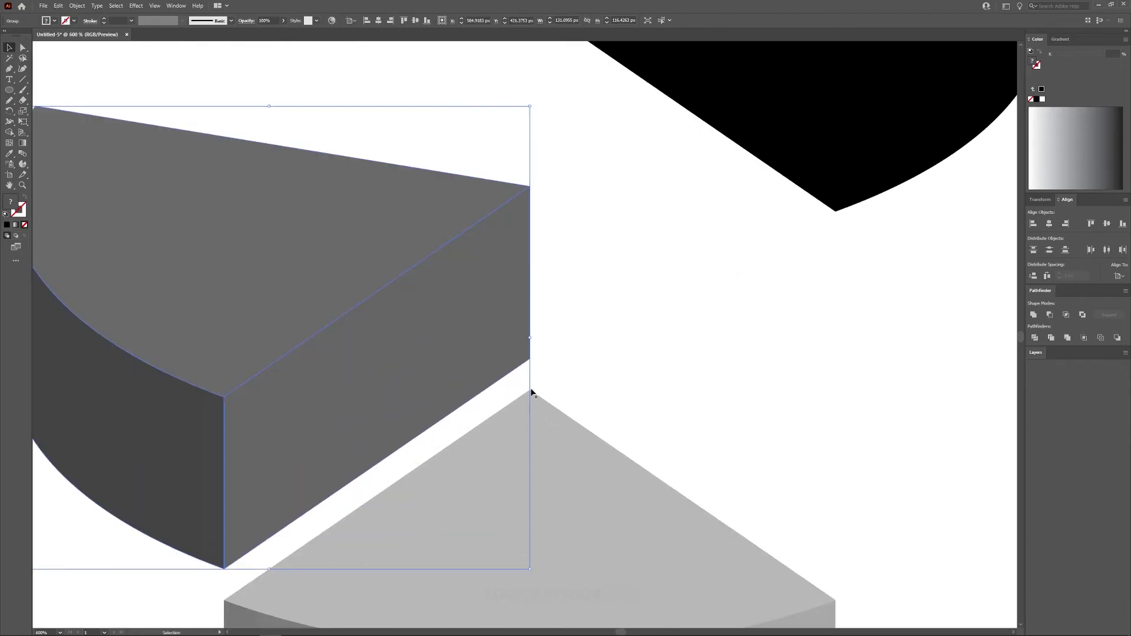
pyautogui.scroll(1, 531, 394)
pyautogui.press('a')
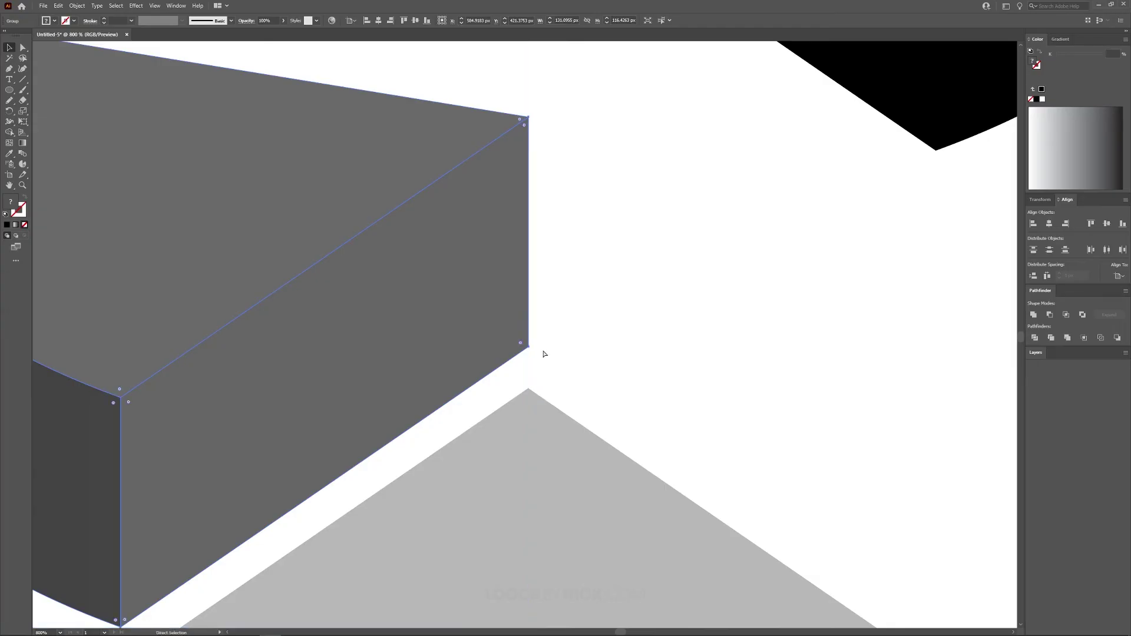
pyautogui.moveTo(530, 349); pyautogui.dragTo(528, 389)
pyautogui.scroll(-2, 542, 327)
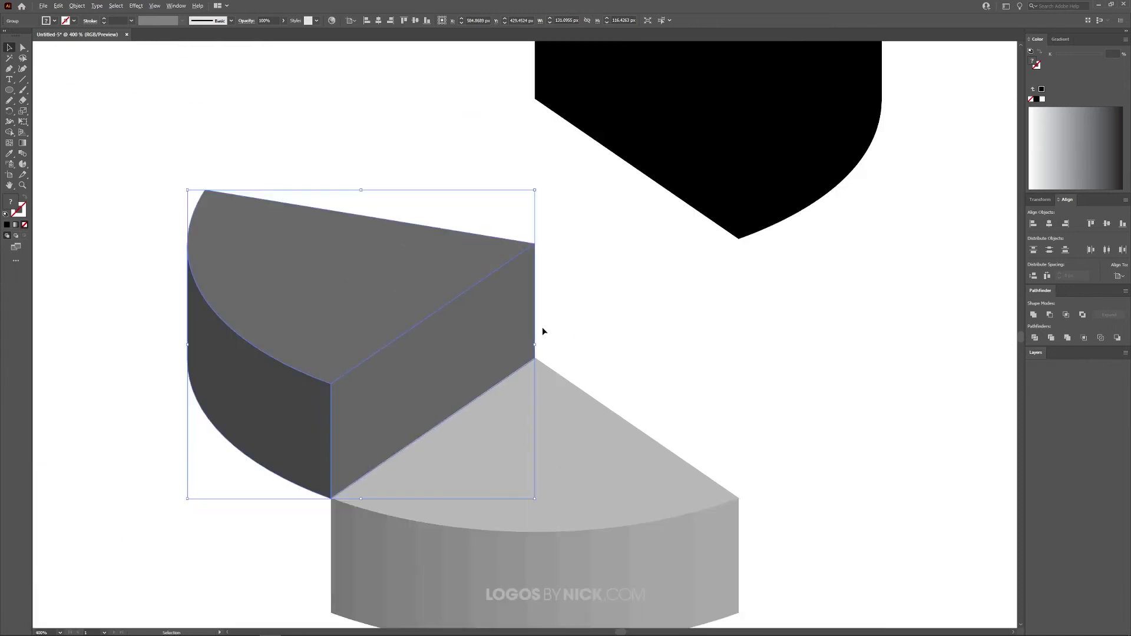
# Move the black slice down, snapping the bottom of its center edge to the tip of the light gray slice
pyautogui.click(622, 170)
pyautogui.moveTo(631, 151); pyautogui.dragTo(606, 250)
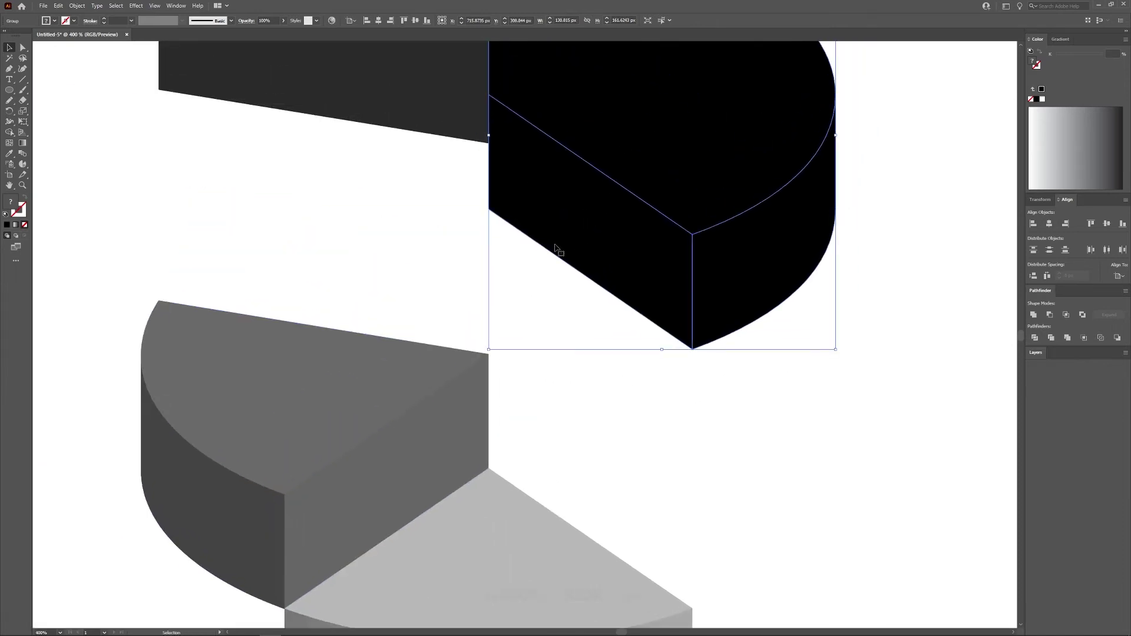
pyautogui.press('a')
pyautogui.moveTo(489, 211); pyautogui.dragTo(491, 471)
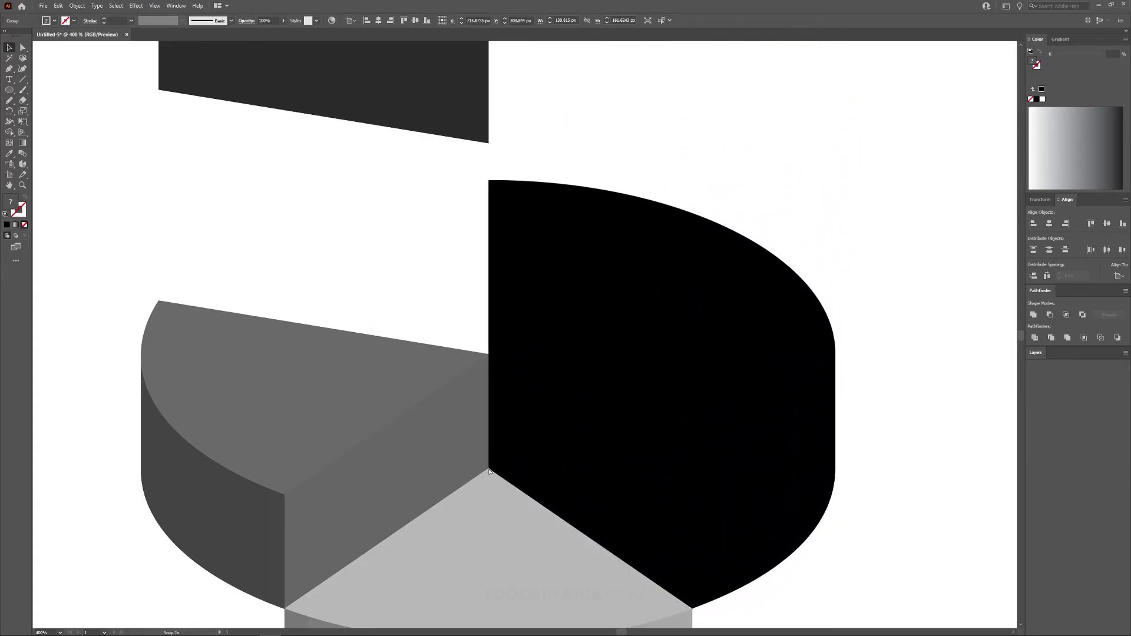
pyautogui.click(491, 470)
# Move the dark gray slice down, snapping the bottom of its center edge to the top center corner of the medium gray slice
pyautogui.scroll(3, 556, 294)
pyautogui.hscroll(-2, 555, 295)
pyautogui.click(505, 182)
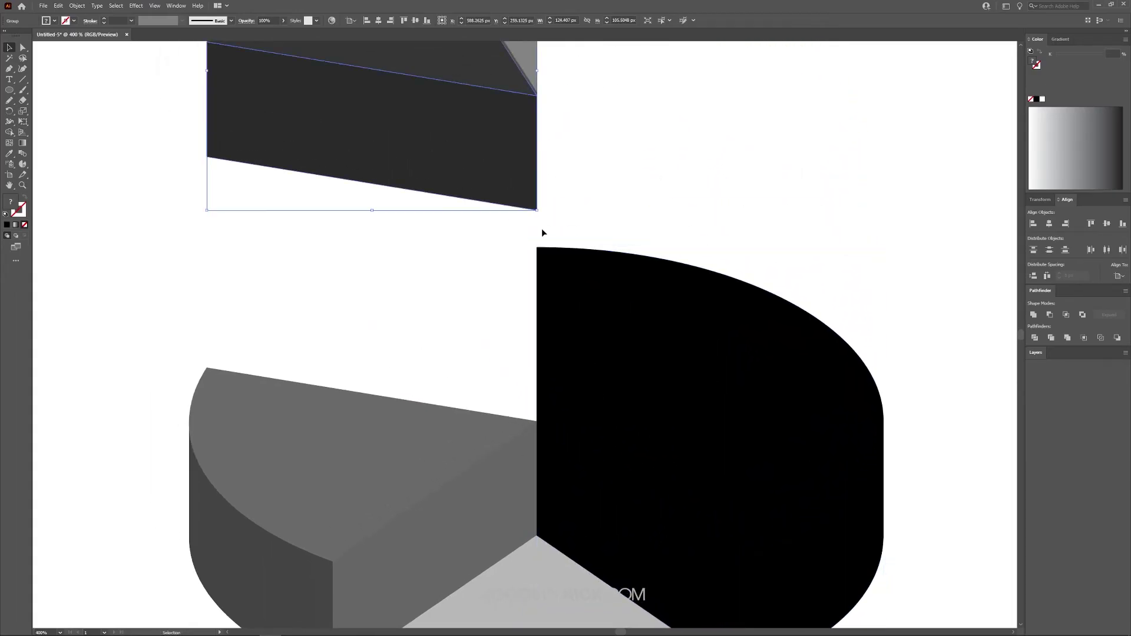
pyautogui.press('a')
pyautogui.moveTo(538, 214); pyautogui.dragTo(535, 423)
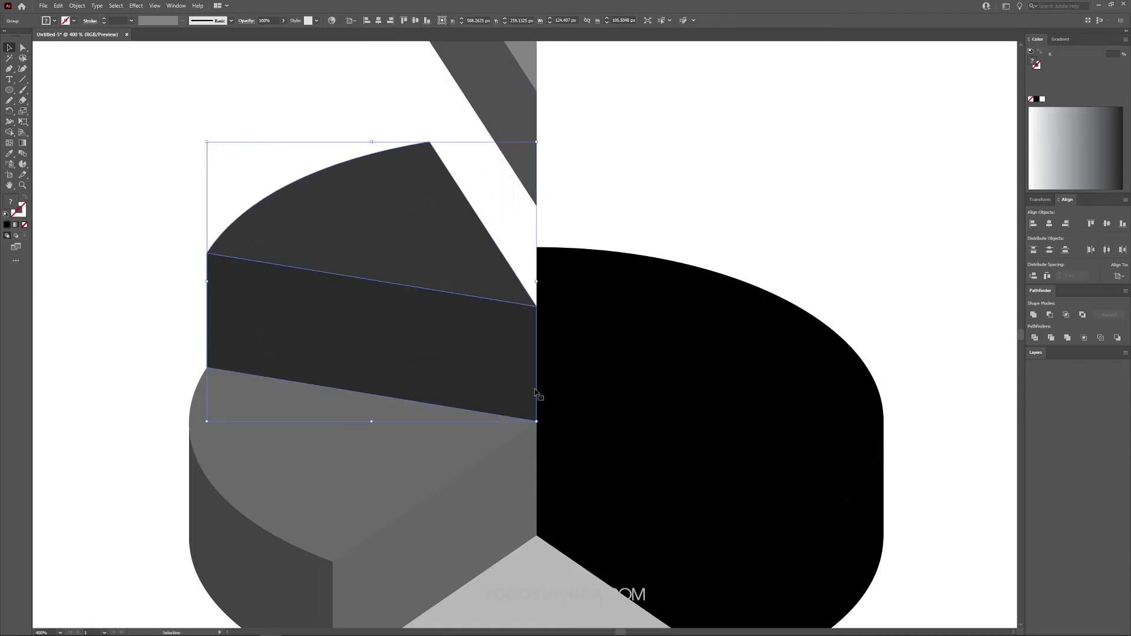
# Move the smallest slice down, snapping the bottom of its center edge to the top center corner of the dark gray slice
pyautogui.scroll(3, 537, 330)
pyautogui.click(536, 270)
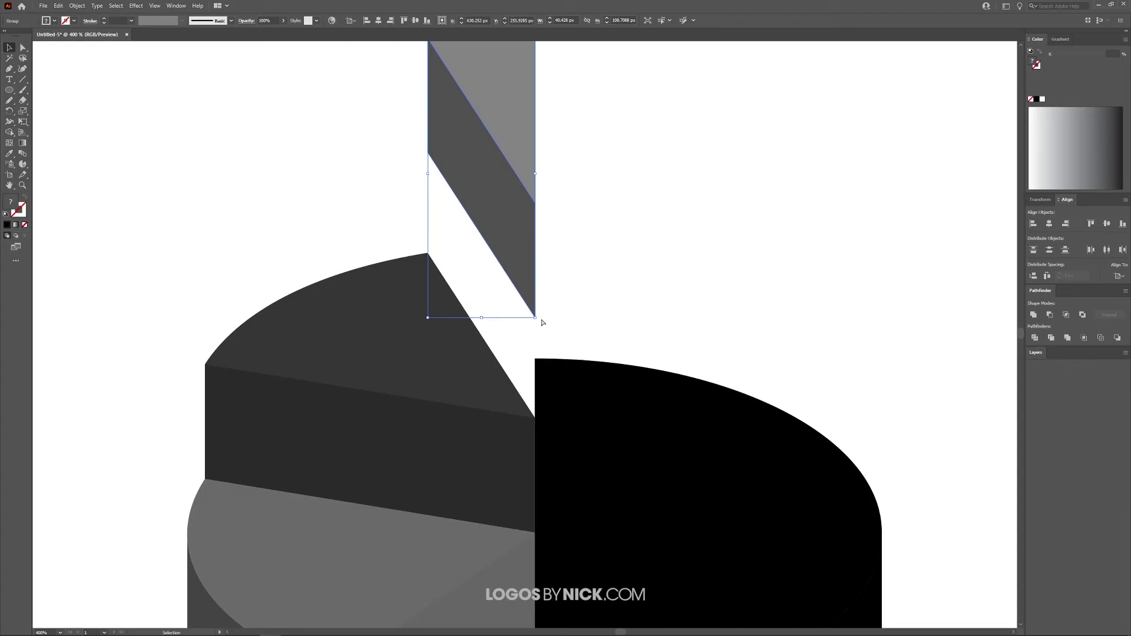
pyautogui.moveTo(535, 320); pyautogui.dragTo(536, 421)
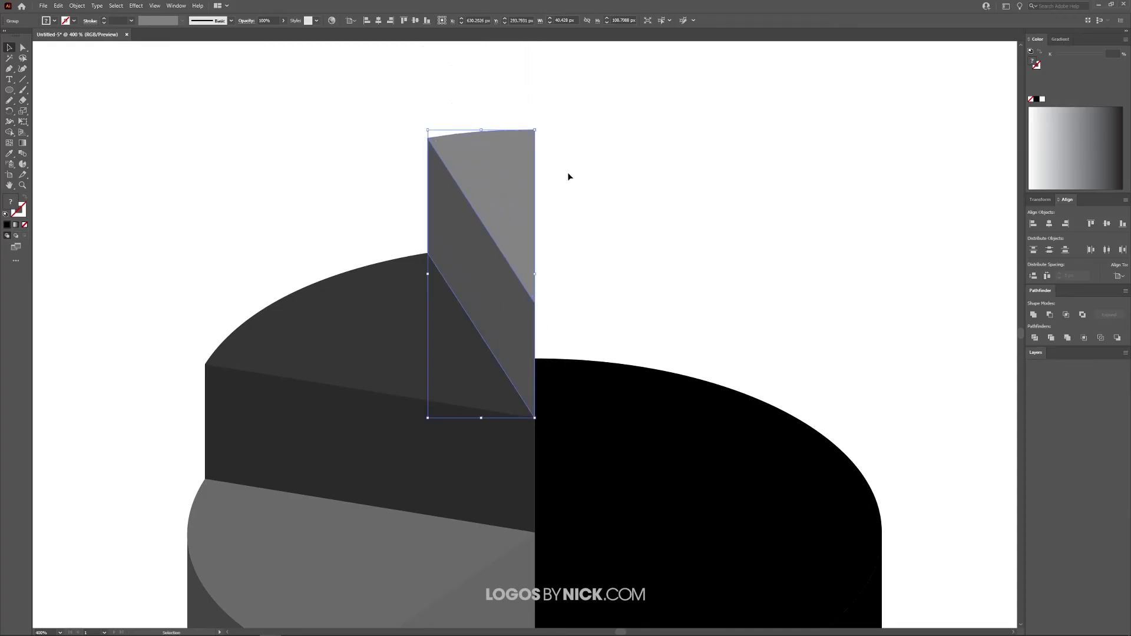
pyautogui.scroll(-4, 530, 247)
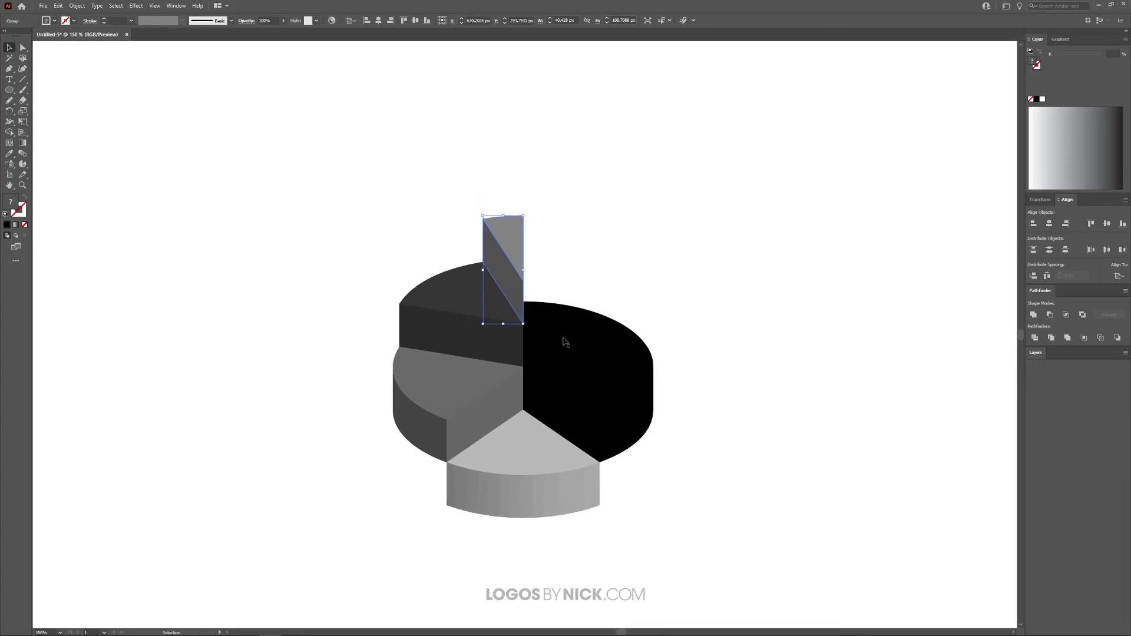
pyautogui.scroll(3, 548, 348)
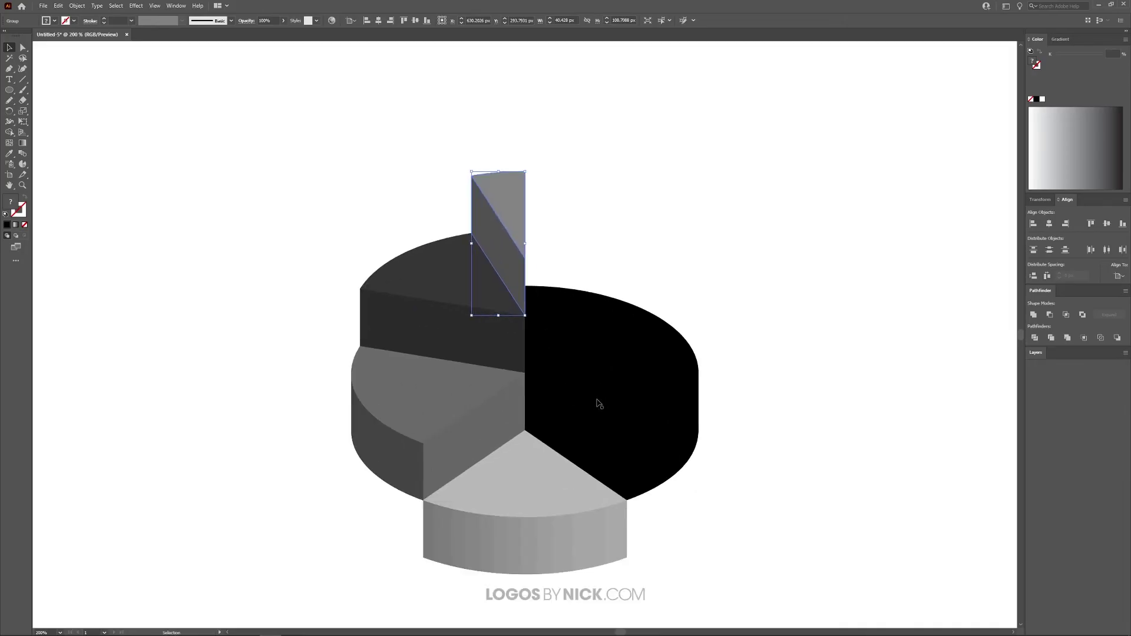
pyautogui.moveTo(598, 403); pyautogui.dragTo(575, 384)
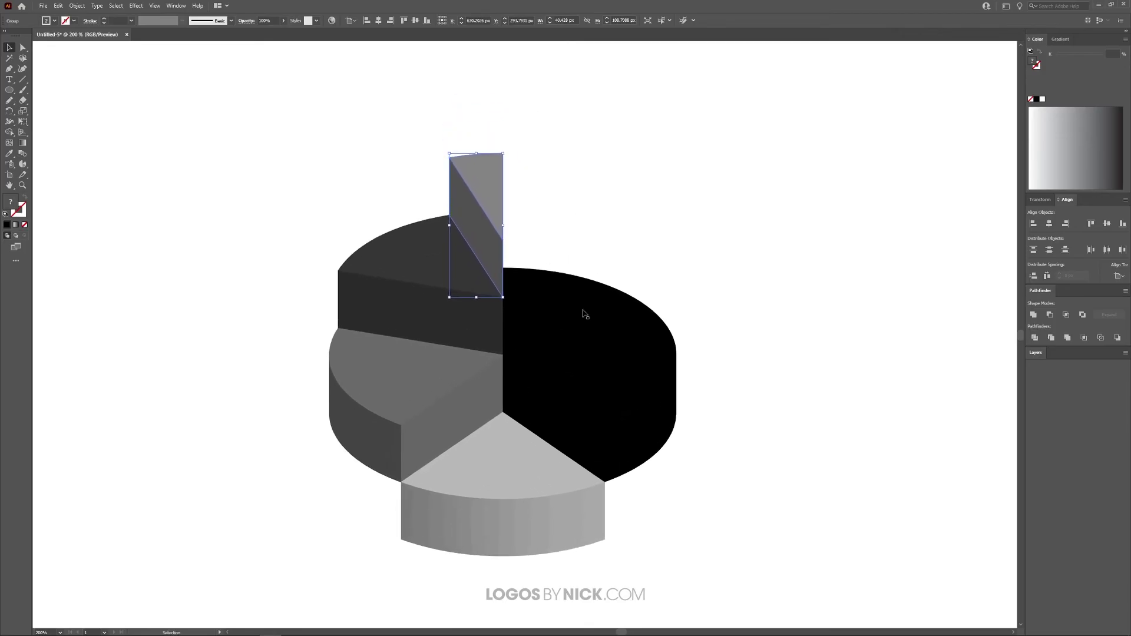
# Select all the stacked pie slices and ungroup them into separate slices
pyautogui.moveTo(754, 579); pyautogui.dragTo(213, 118)
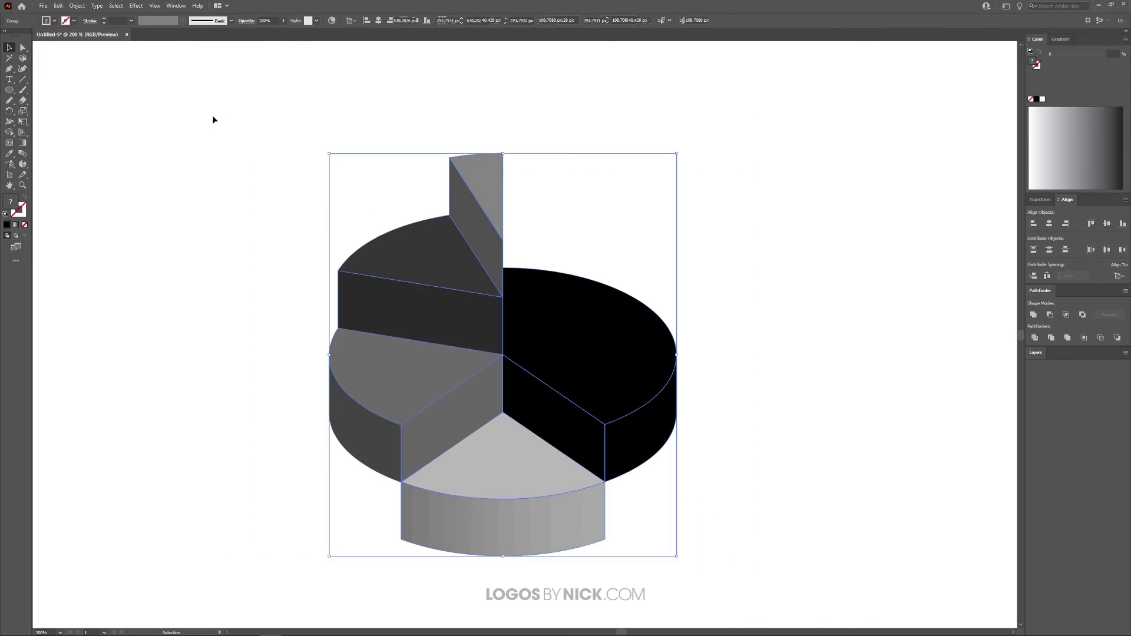
pyautogui.click(72, 6)
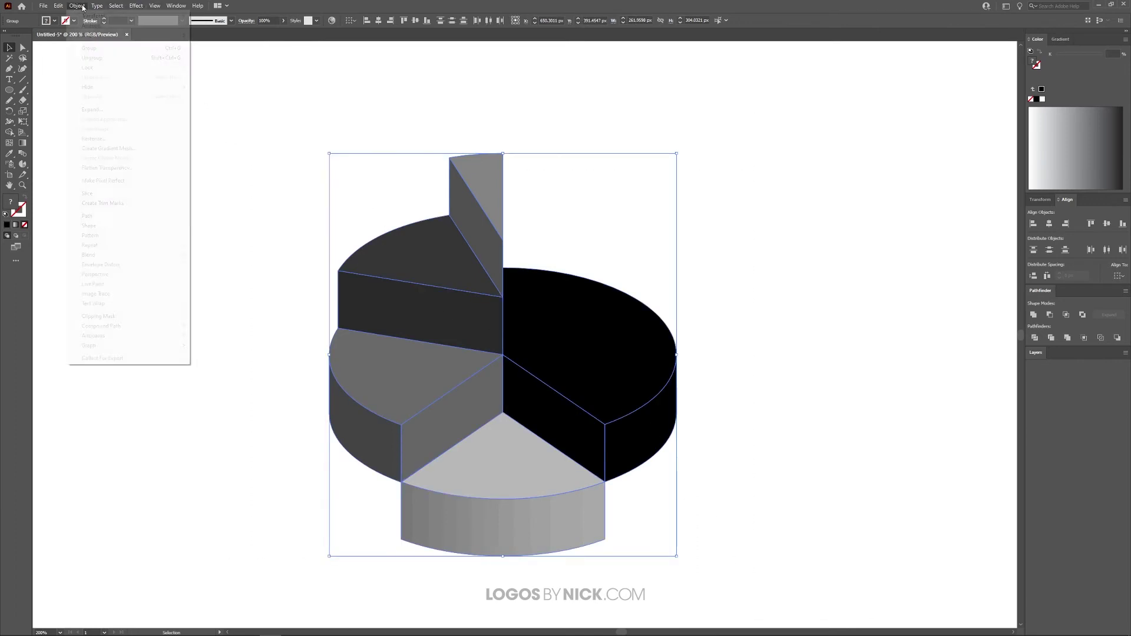
pyautogui.click(93, 58)
pyautogui.click(320, 464)
pyautogui.click(465, 436)
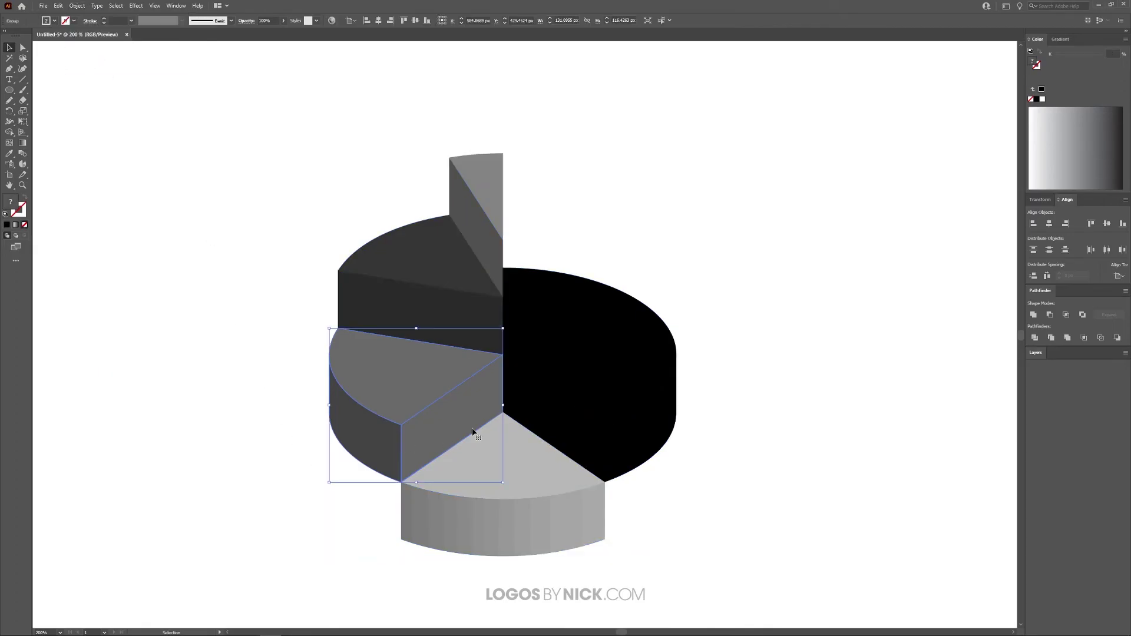
pyautogui.click(623, 382)
# Ungroup all the slices a second time so that each face can be selected individually
pyautogui.moveTo(779, 567); pyautogui.dragTo(232, 68)
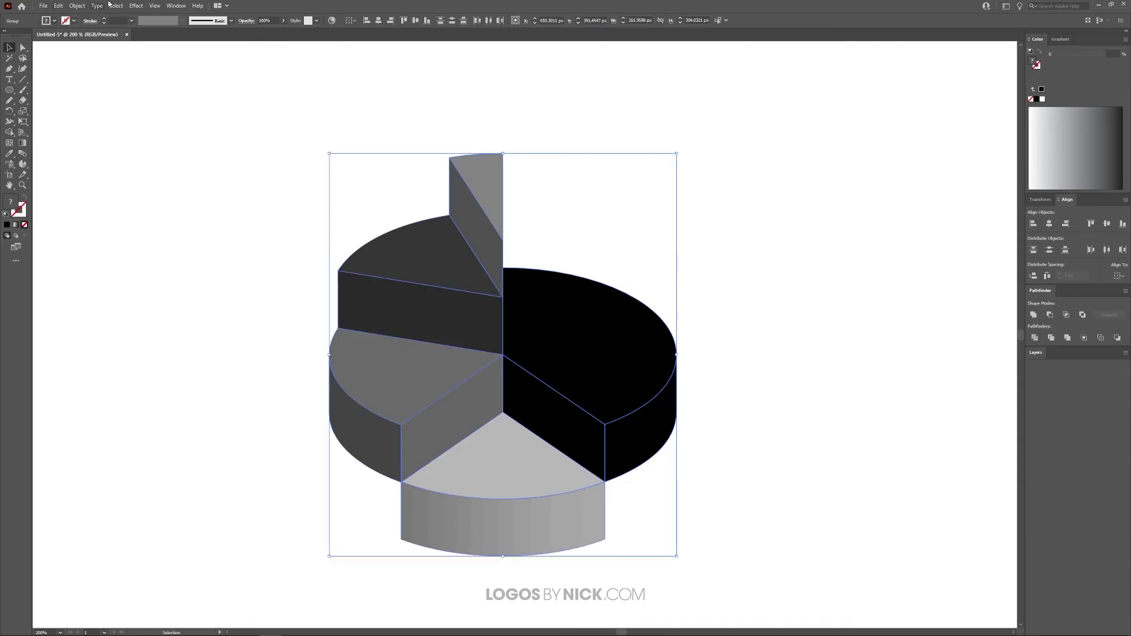
pyautogui.click(77, 6)
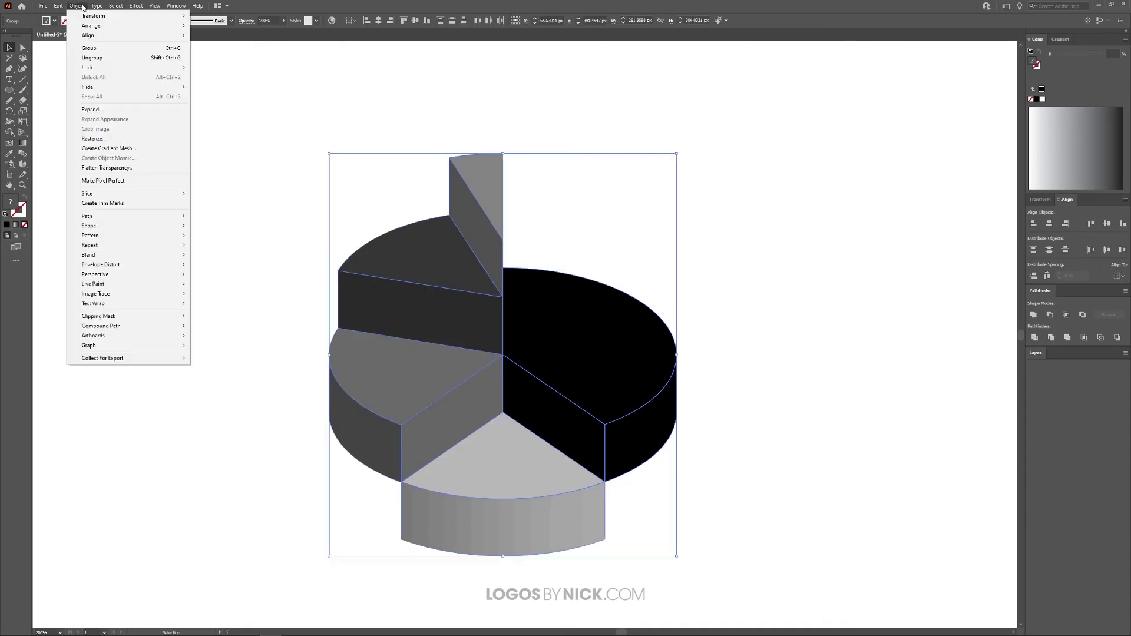
pyautogui.click(92, 58)
pyautogui.click(129, 255)
pyautogui.click(436, 336)
pyautogui.click(437, 252)
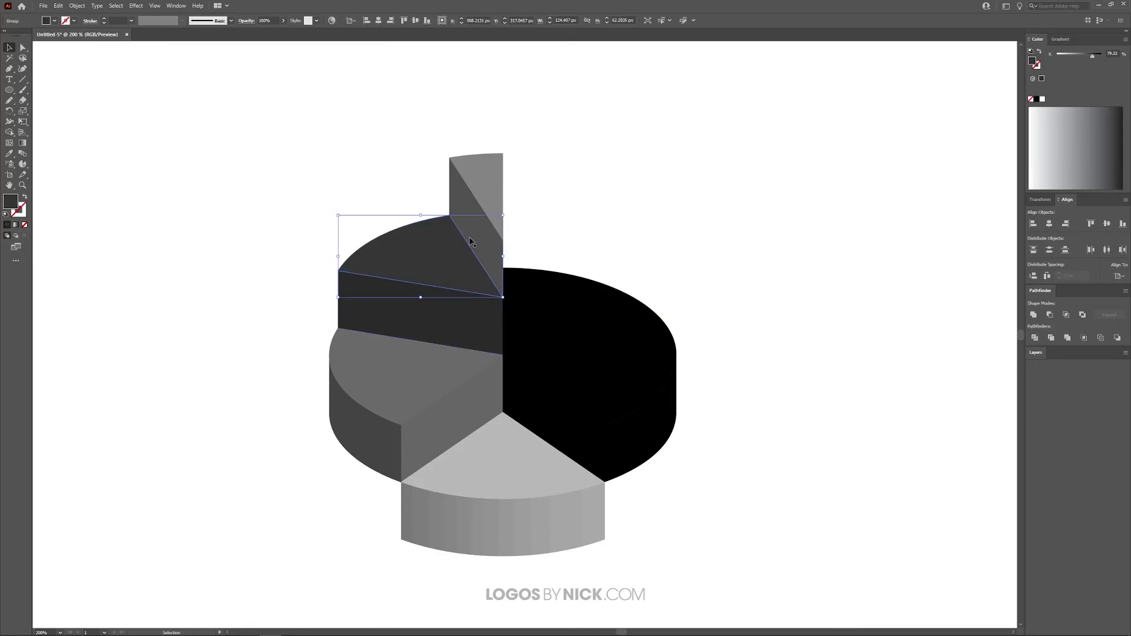
pyautogui.click(487, 188)
pyautogui.click(633, 237)
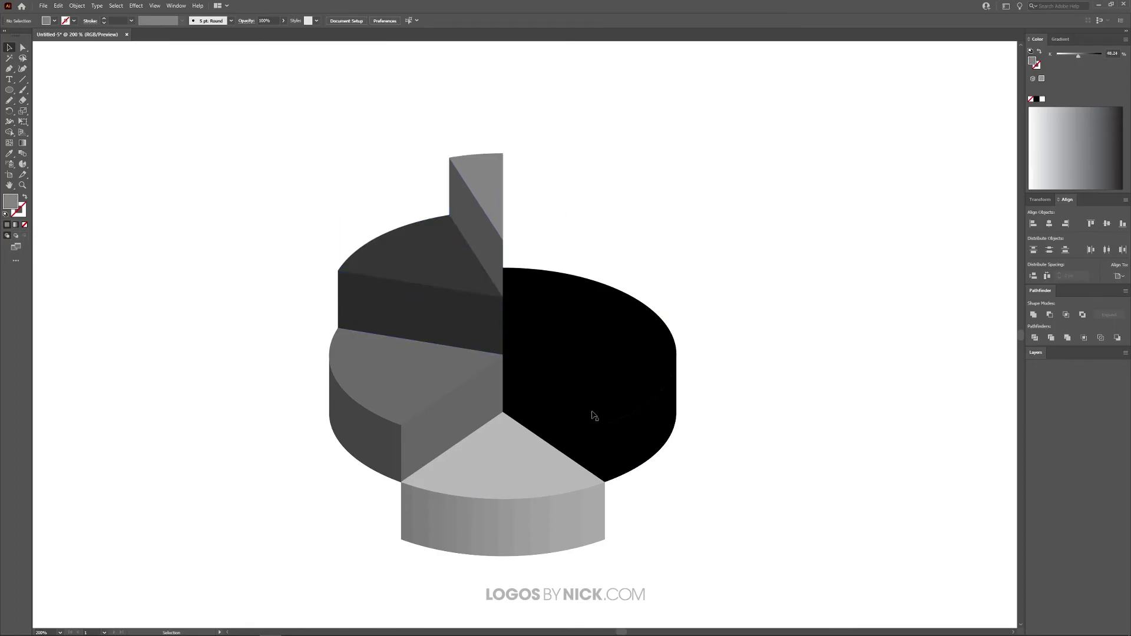
# Switch the color mode to HSB and fill the top face of the black slice with bright purple
pyautogui.click(600, 326)
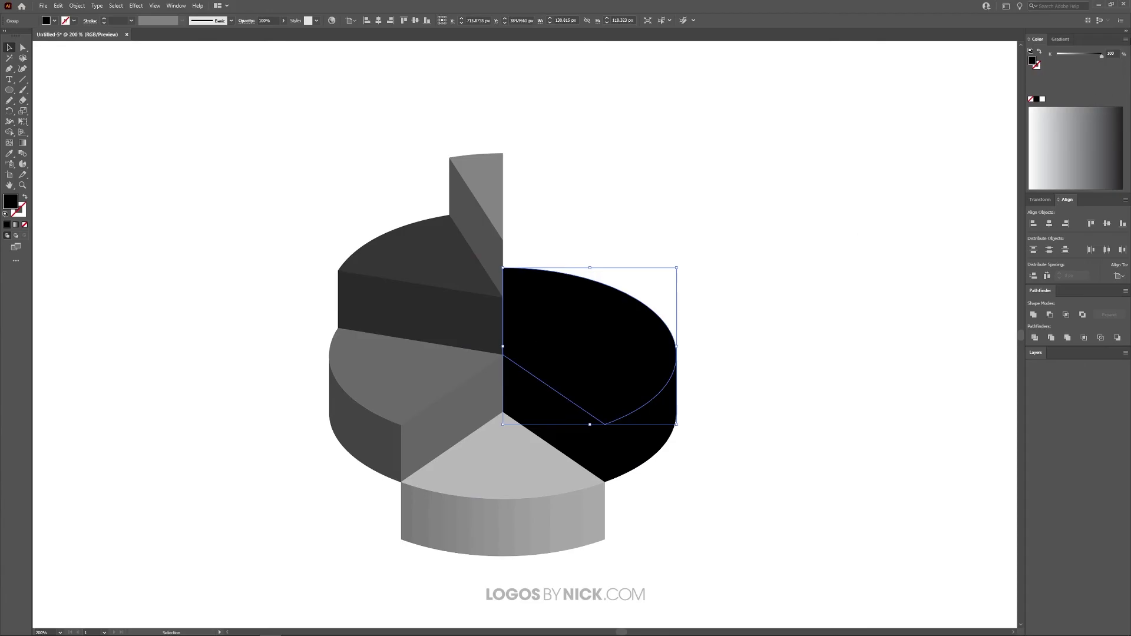
pyautogui.click(1125, 39)
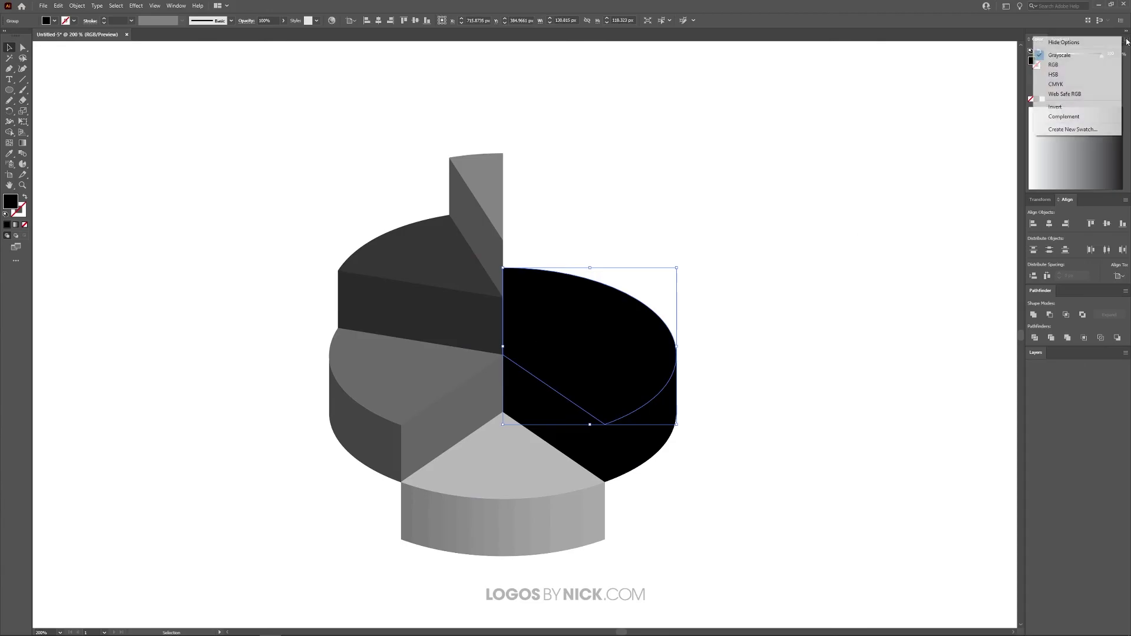
pyautogui.click(1068, 78)
pyautogui.moveTo(1094, 150); pyautogui.dragTo(1105, 136)
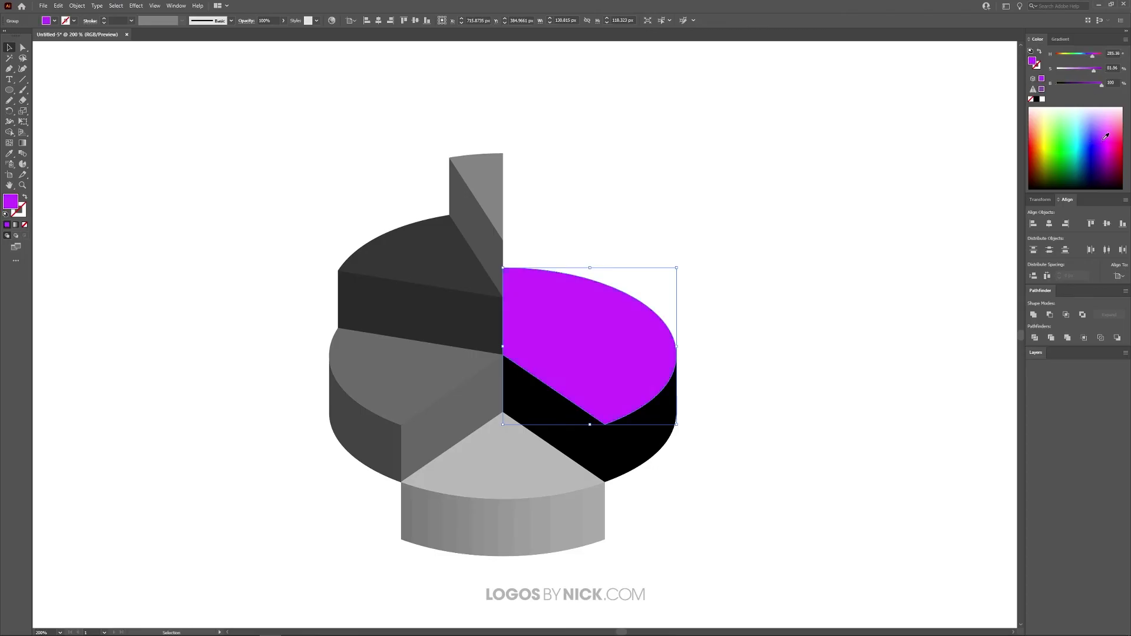
# Fill the purple slice's flat inner side with dark blue and its curved outer side with pink
pyautogui.click(566, 425)
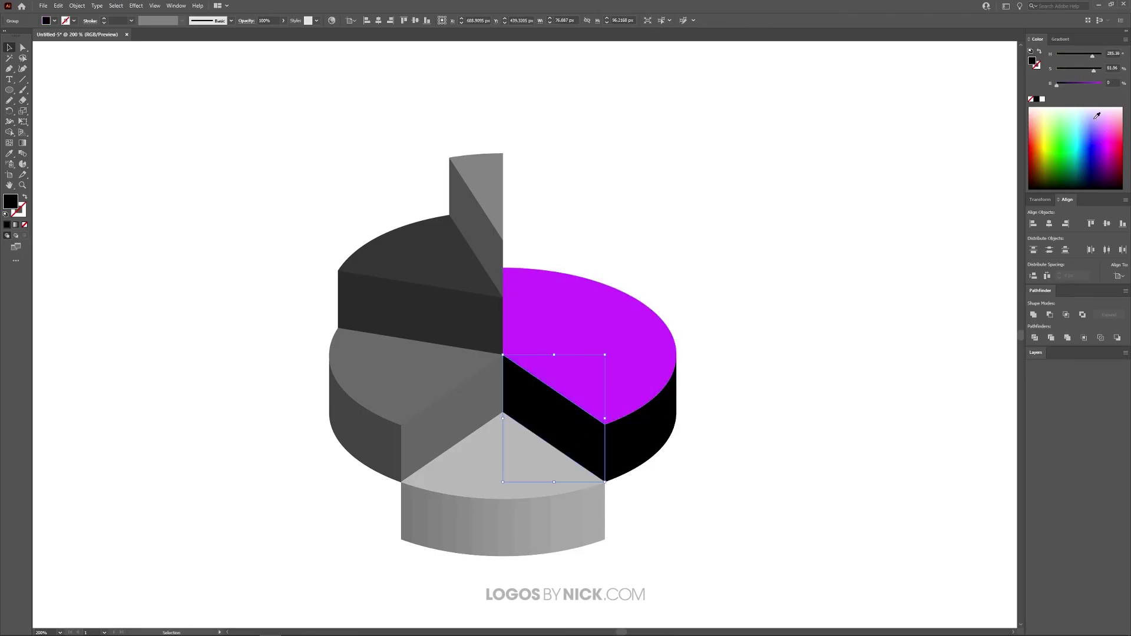
pyautogui.moveTo(1113, 153); pyautogui.dragTo(1111, 126)
pyautogui.click(640, 437)
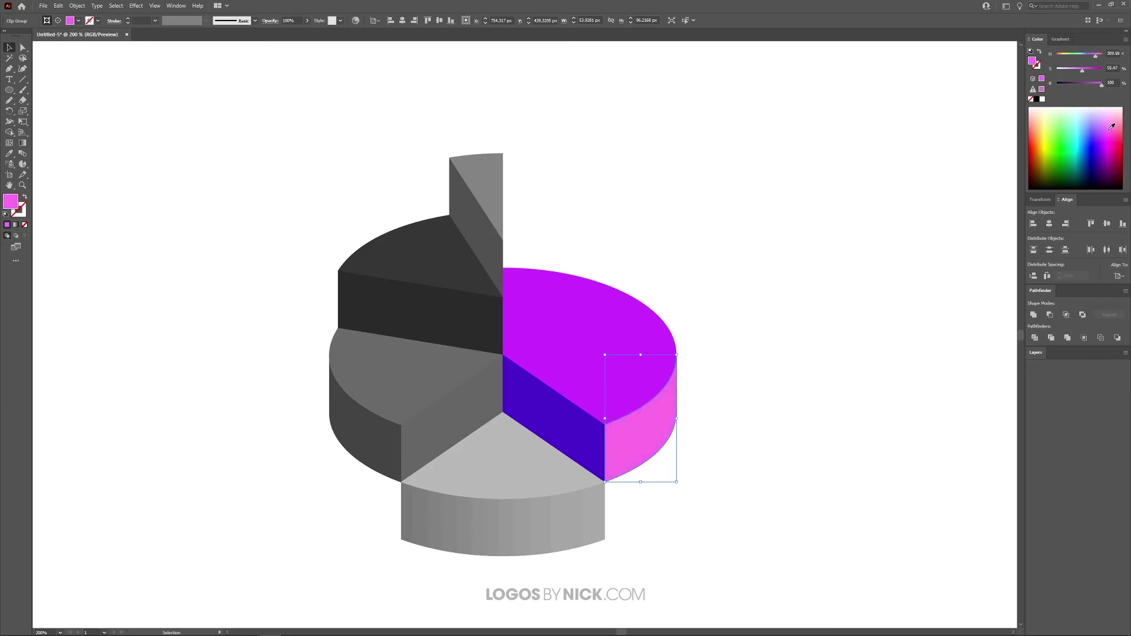
pyautogui.hscroll(-1, 753, 321)
# Fill the front slice's top face with yellow and its curved side with orange
pyautogui.click(497, 467)
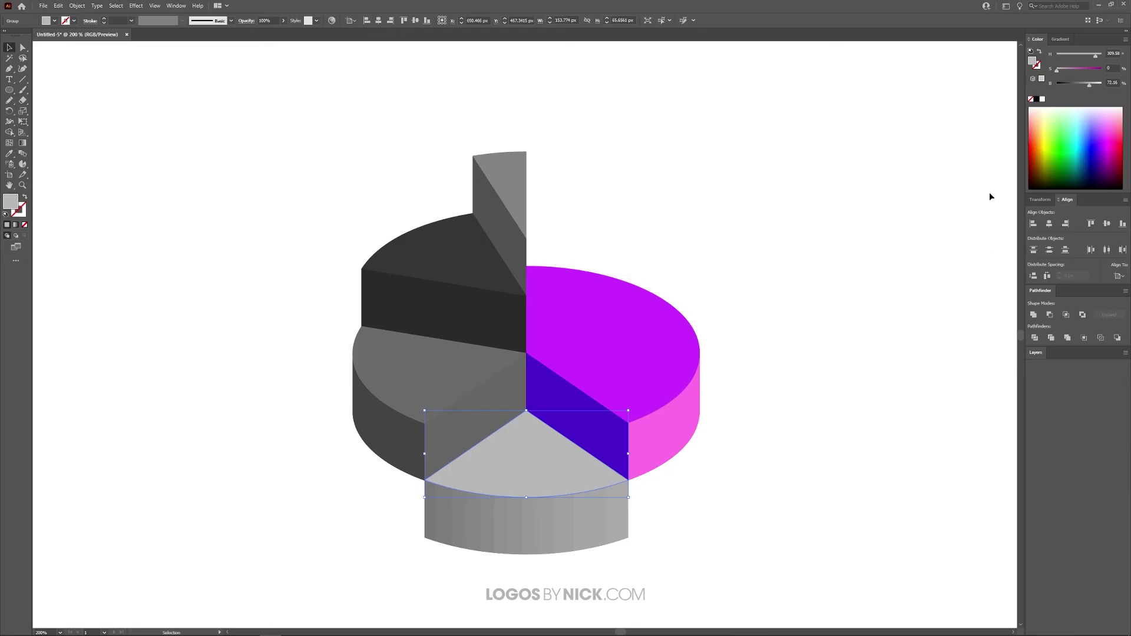
pyautogui.click(1046, 135)
pyautogui.click(531, 516)
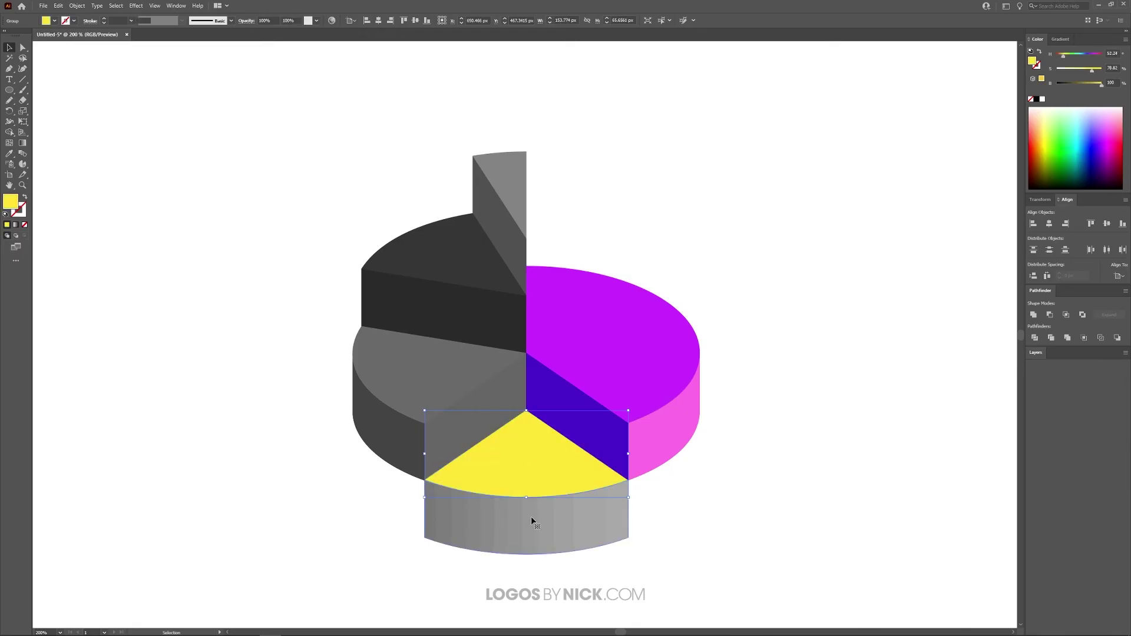
pyautogui.click(1039, 138)
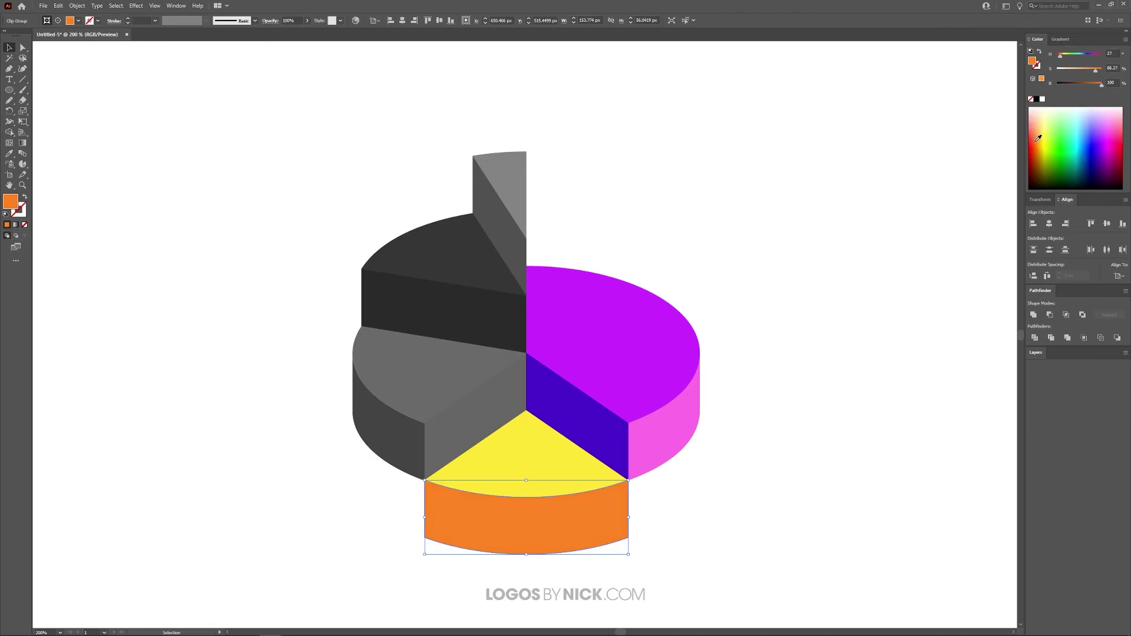
# Fill the medium gray slice's top face with turquoise and its flat inner side with teal green
pyautogui.click(419, 370)
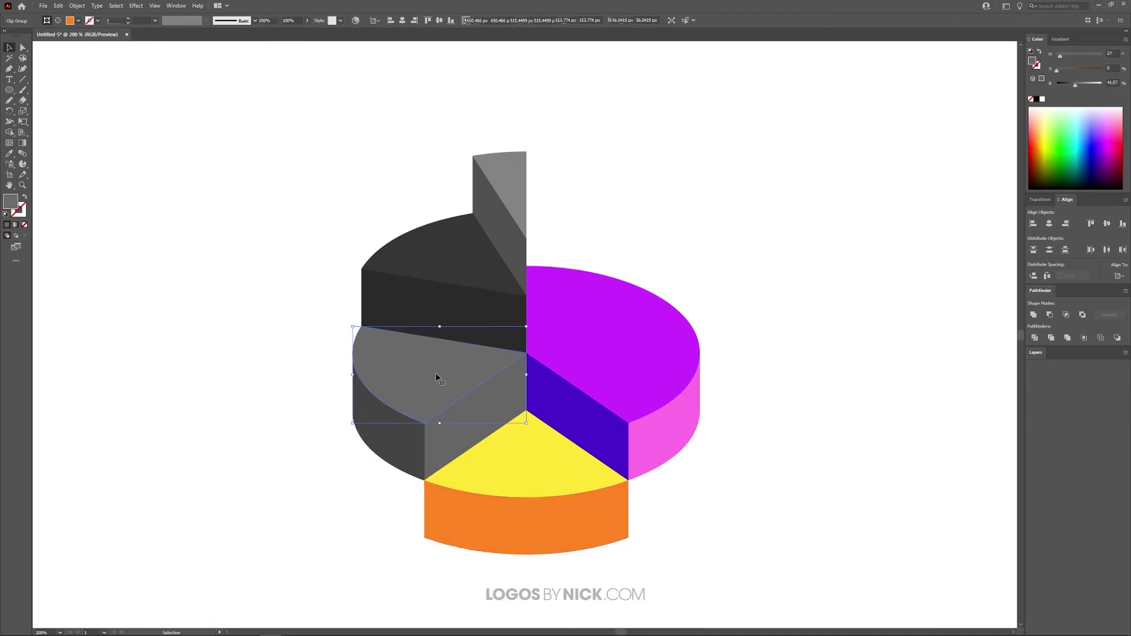
pyautogui.click(1074, 135)
pyautogui.moveTo(1074, 135); pyautogui.dragTo(1076, 132)
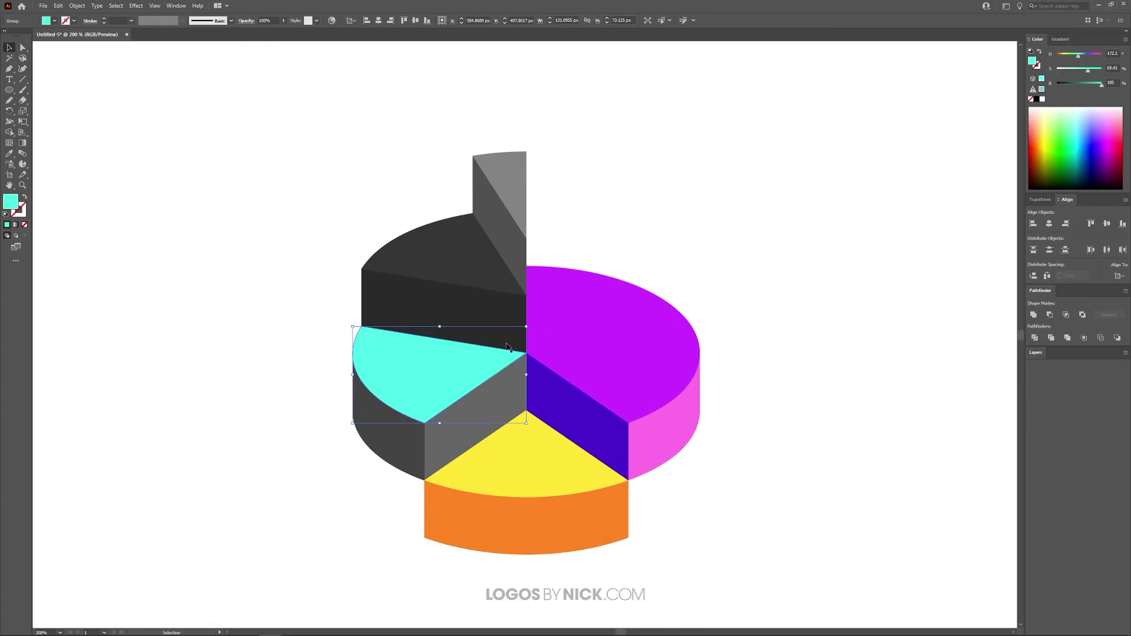
pyautogui.click(447, 433)
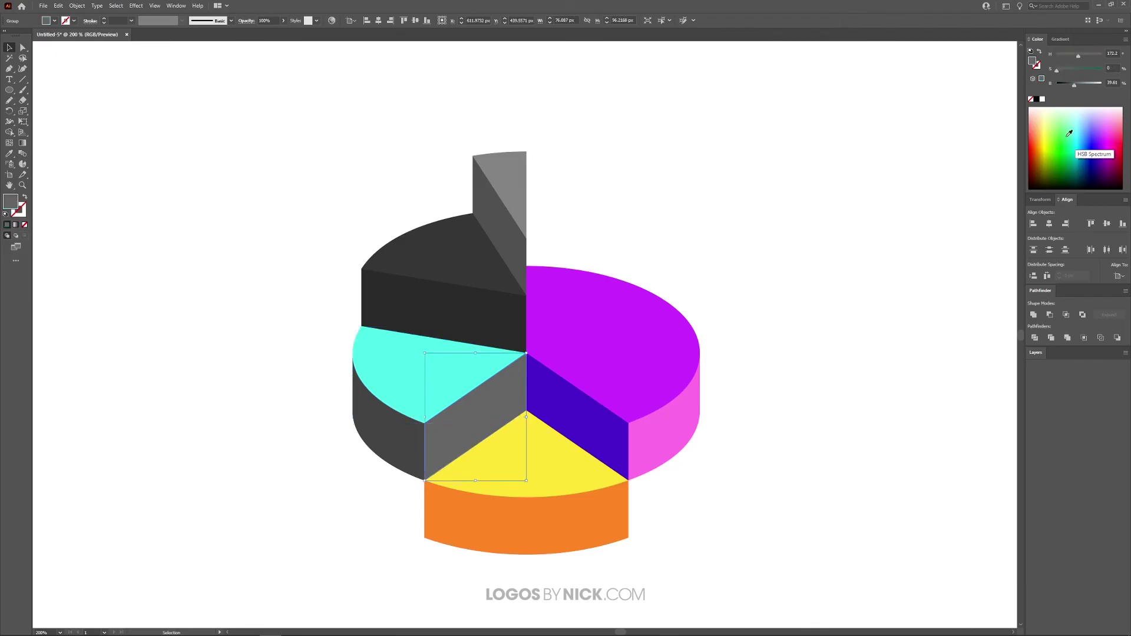
pyautogui.click(1081, 137)
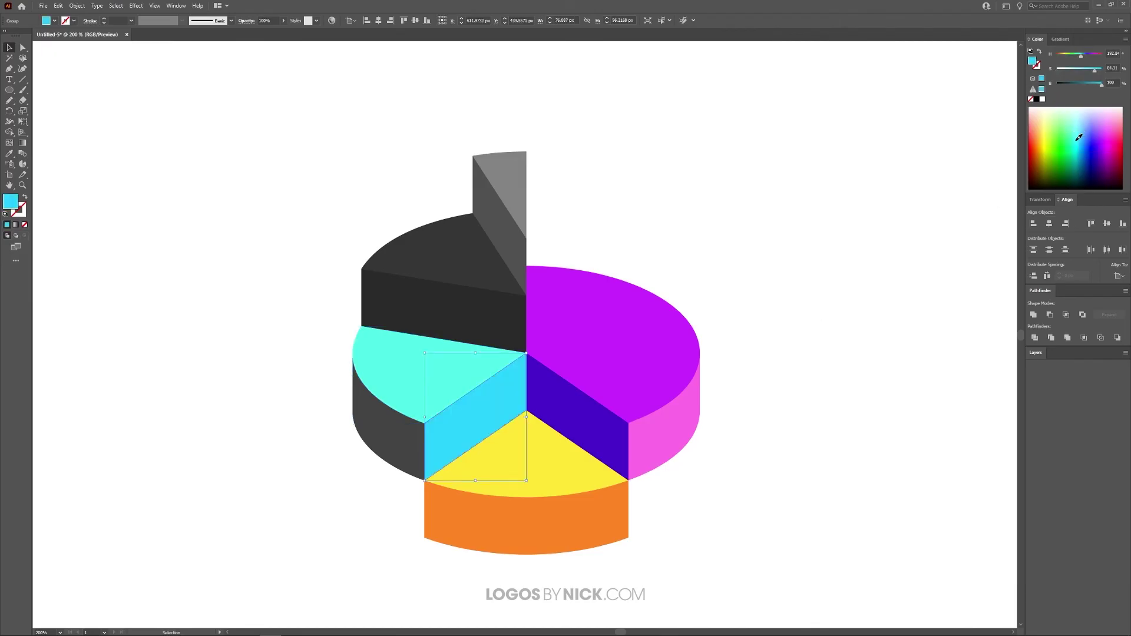
pyautogui.moveTo(1078, 140); pyautogui.dragTo(1079, 159)
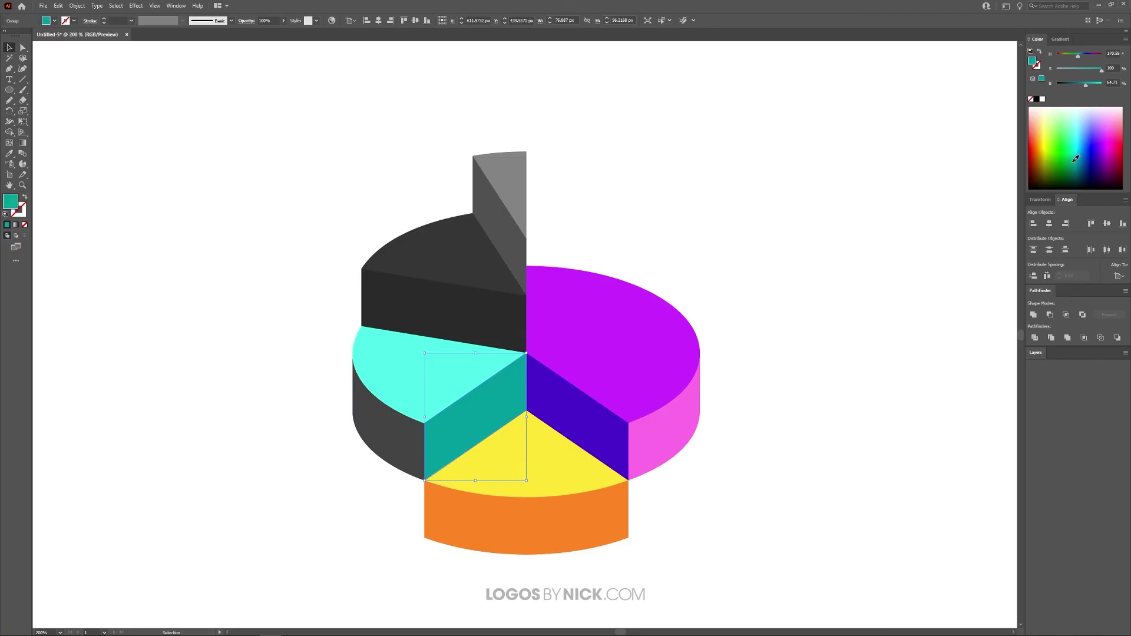
# Fill the turquoise slice's curved outer side with light mint green
pyautogui.click(387, 395)
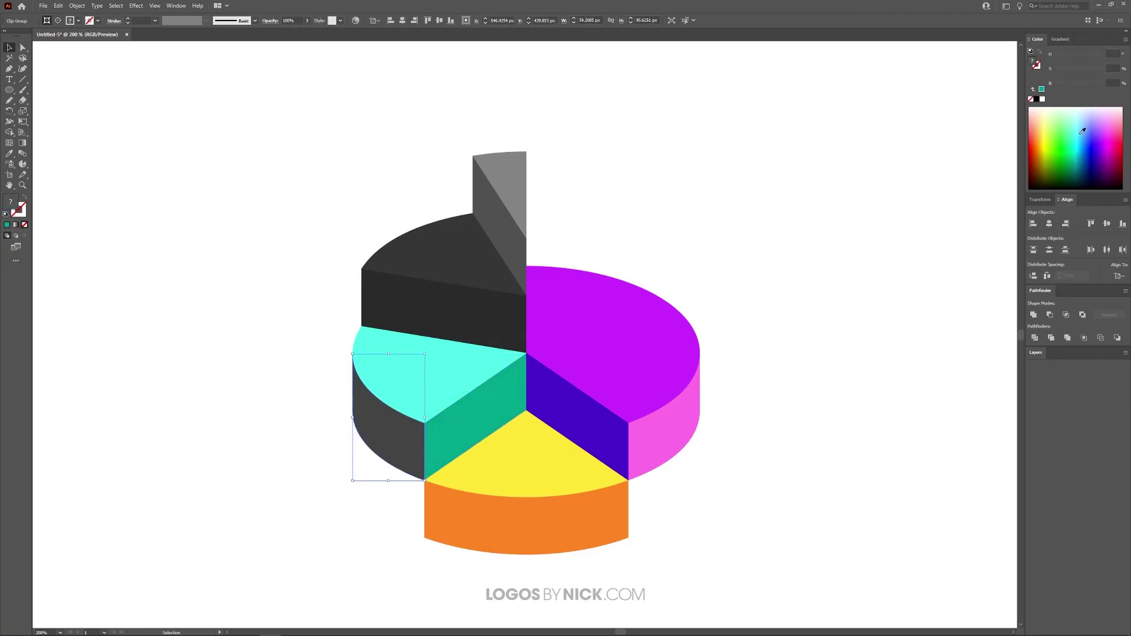
pyautogui.moveTo(1082, 132); pyautogui.dragTo(1073, 121)
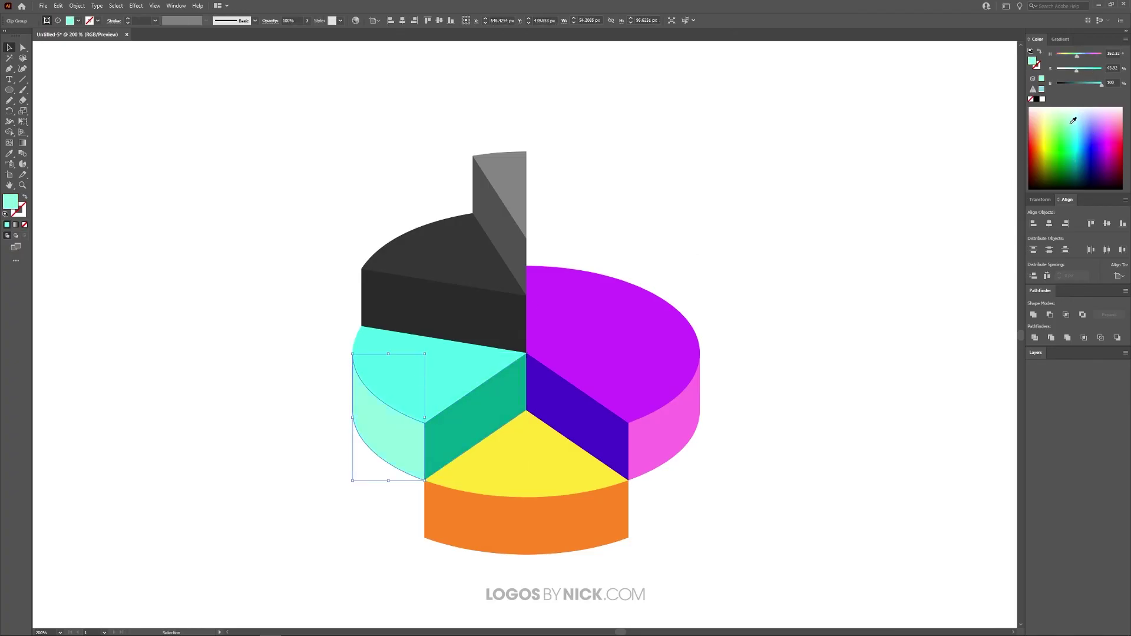
# Sample the front slice's colors onto the darkest slice, yellow for its top face and orange for its flat side
pyautogui.click(452, 255)
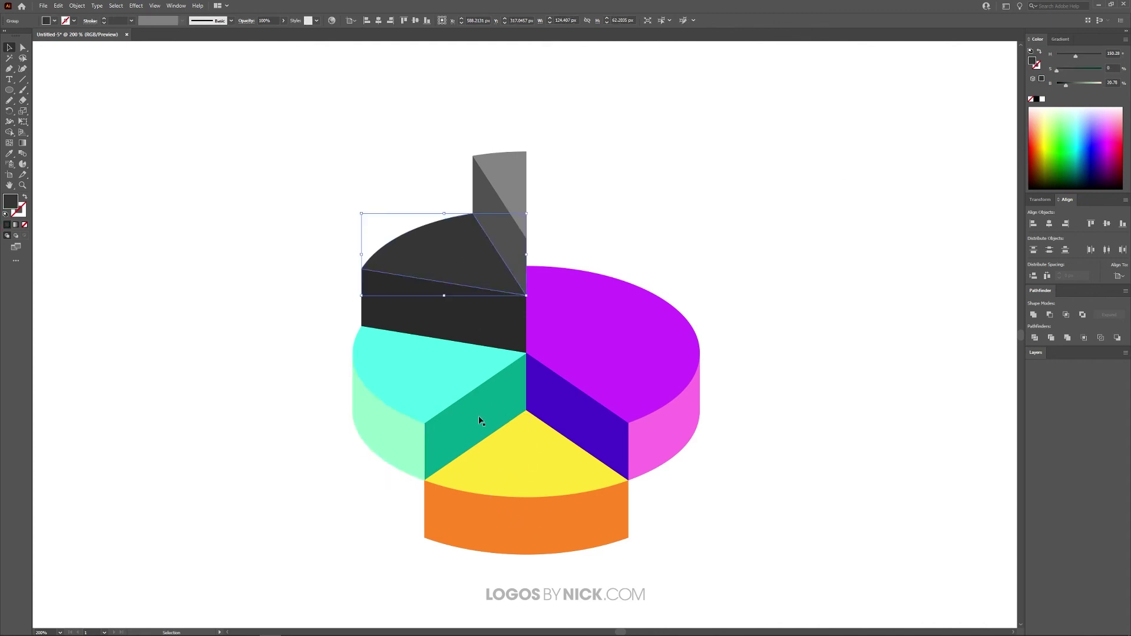
pyautogui.press('i')
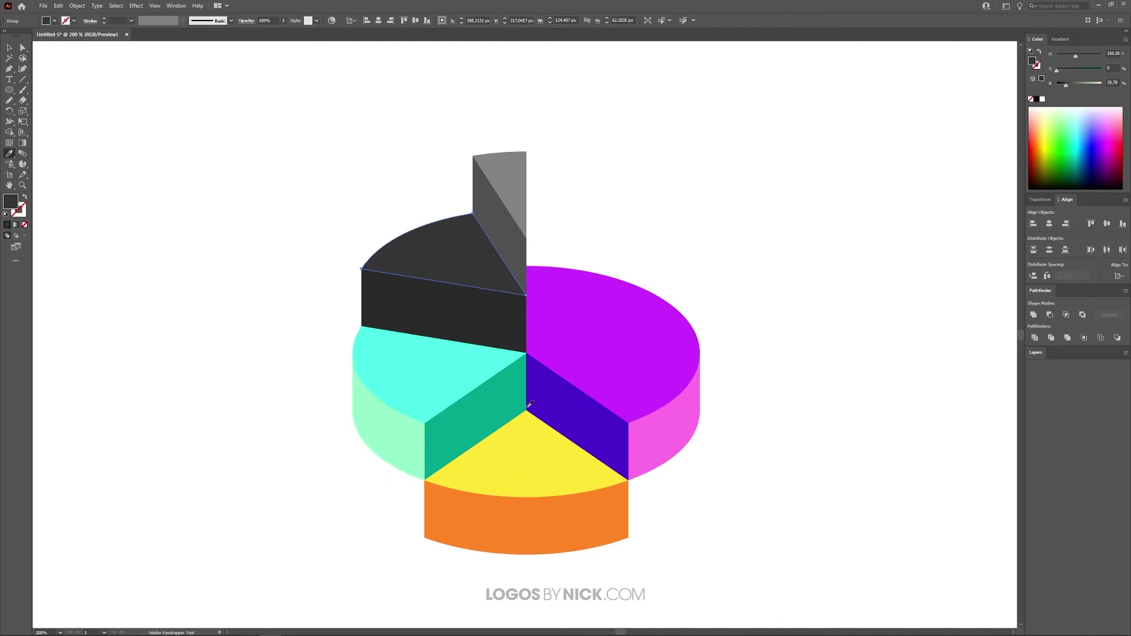
pyautogui.click(476, 483)
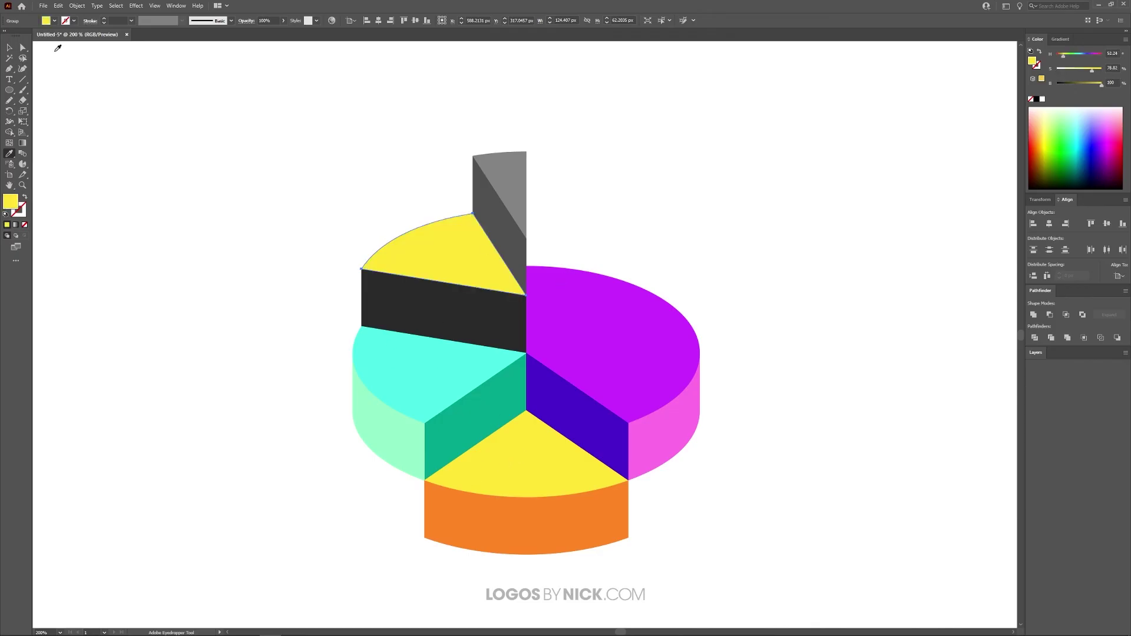
pyautogui.click(9, 47)
pyautogui.click(432, 323)
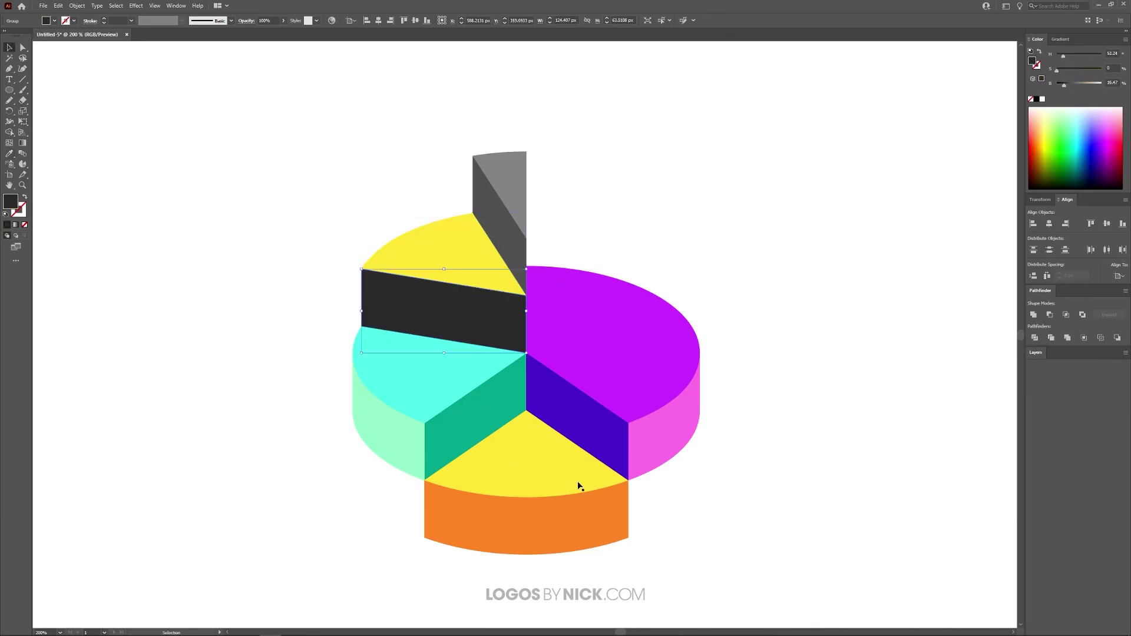
pyautogui.press('i')
pyautogui.click(528, 522)
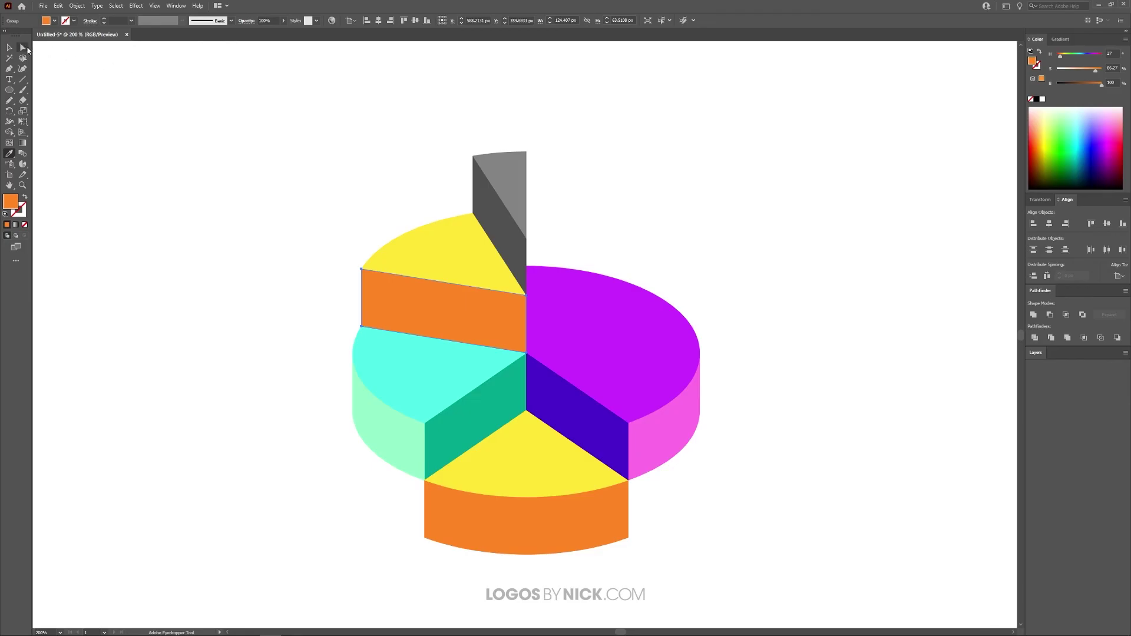
# Fill the tallest gray slice's top face with light blue and its flat side with dark blue, leaving nothing selected
pyautogui.click(9, 48)
pyautogui.click(522, 183)
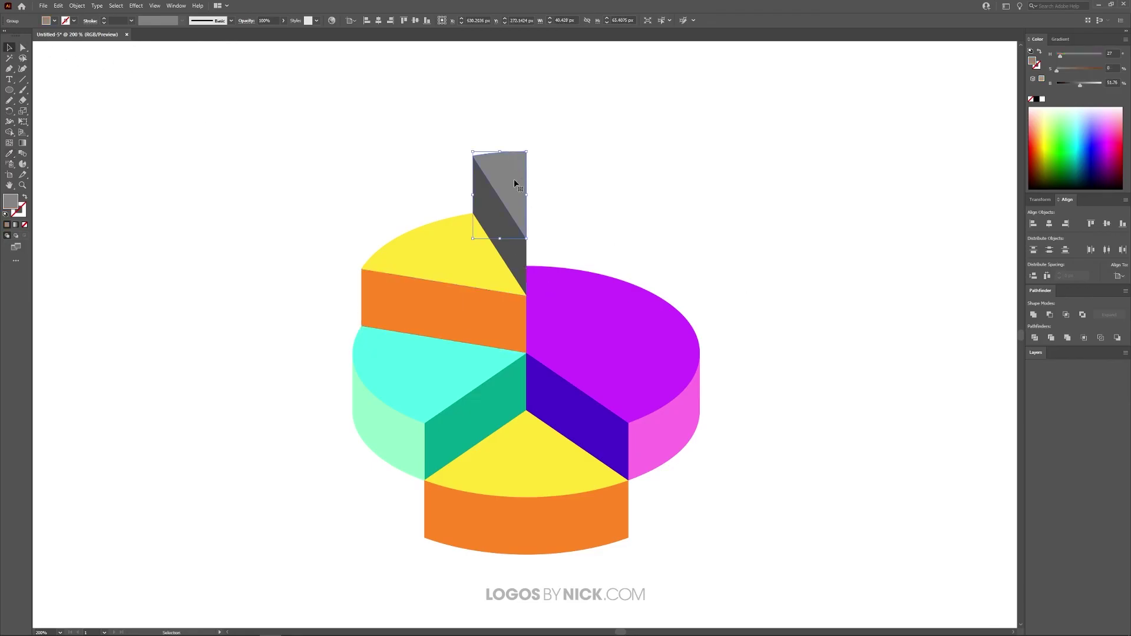
pyautogui.click(1084, 135)
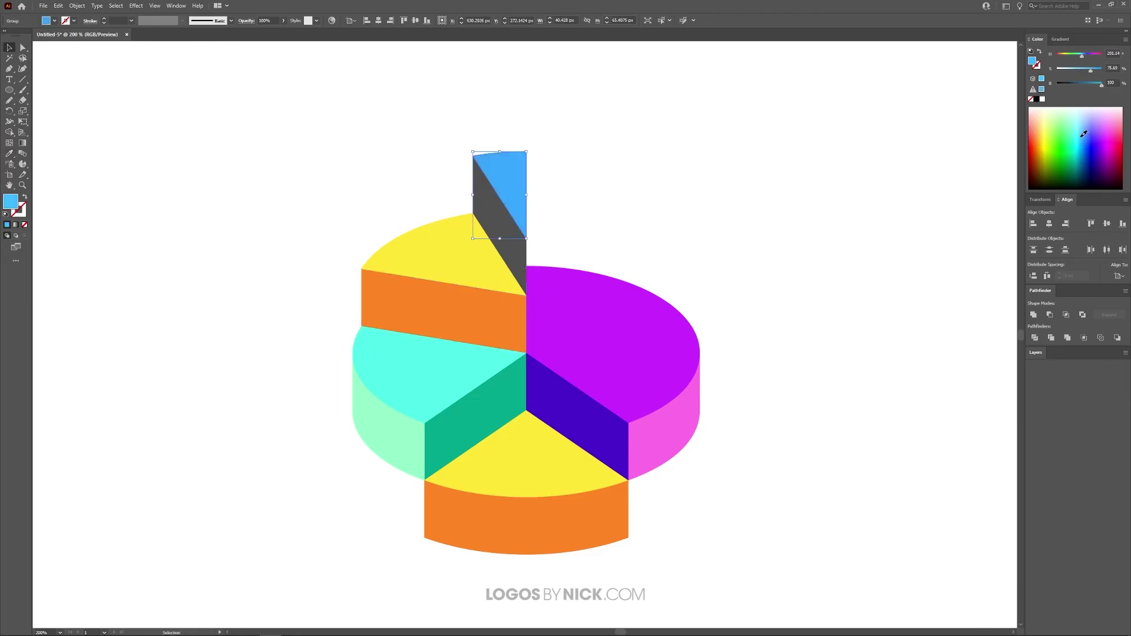
pyautogui.click(524, 259)
pyautogui.moveTo(1091, 155); pyautogui.dragTo(1091, 153)
pyautogui.scroll(-3, 564, 397)
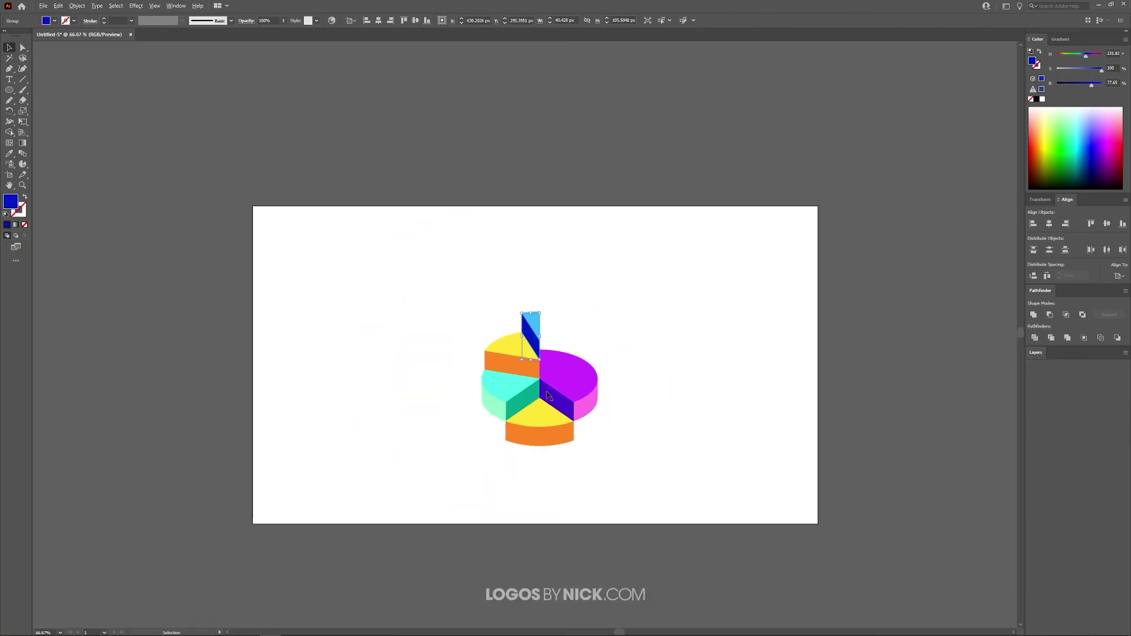
pyautogui.scroll(1, 603, 424)
pyautogui.click(645, 481)
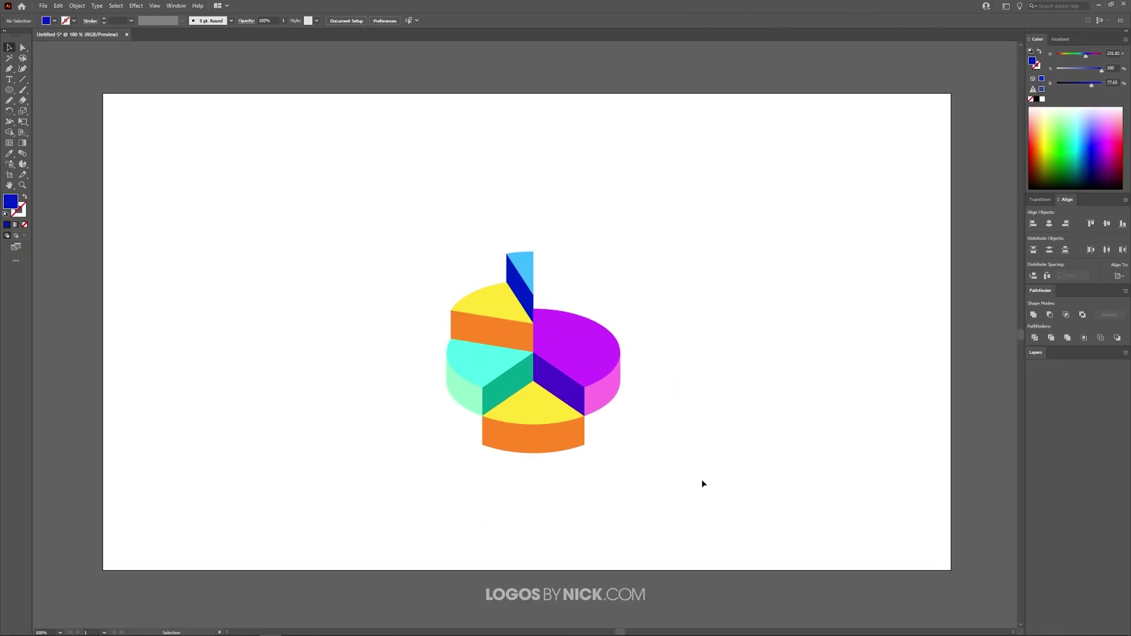